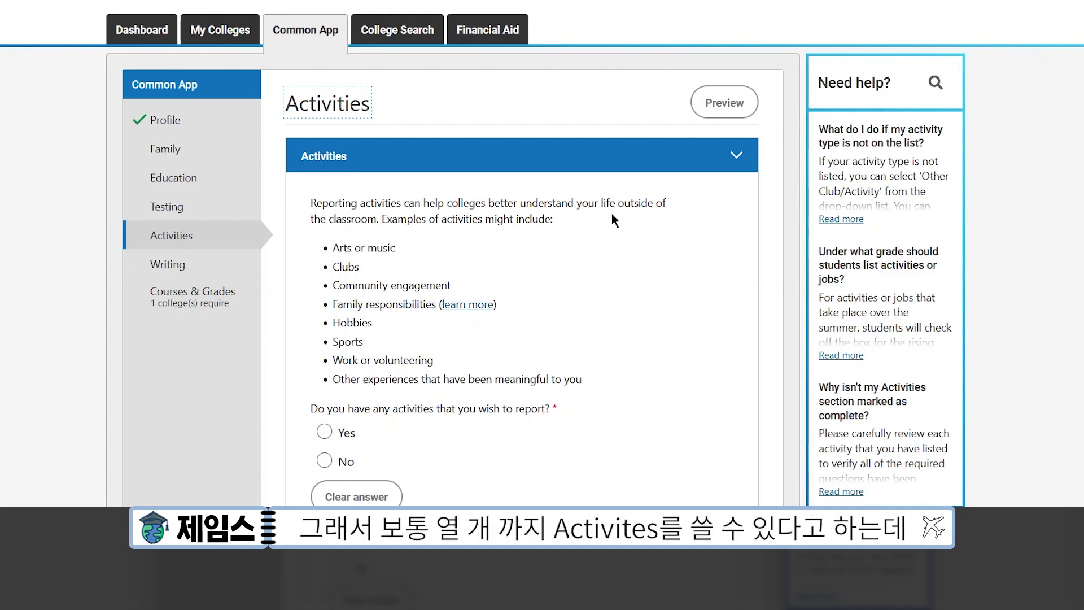
Answer Yes to having activities to report and look through the activity entry form.
{"action": "scroll", "coordinate": [556, 207], "scroll_direction": "down", "scroll_amount": 3}
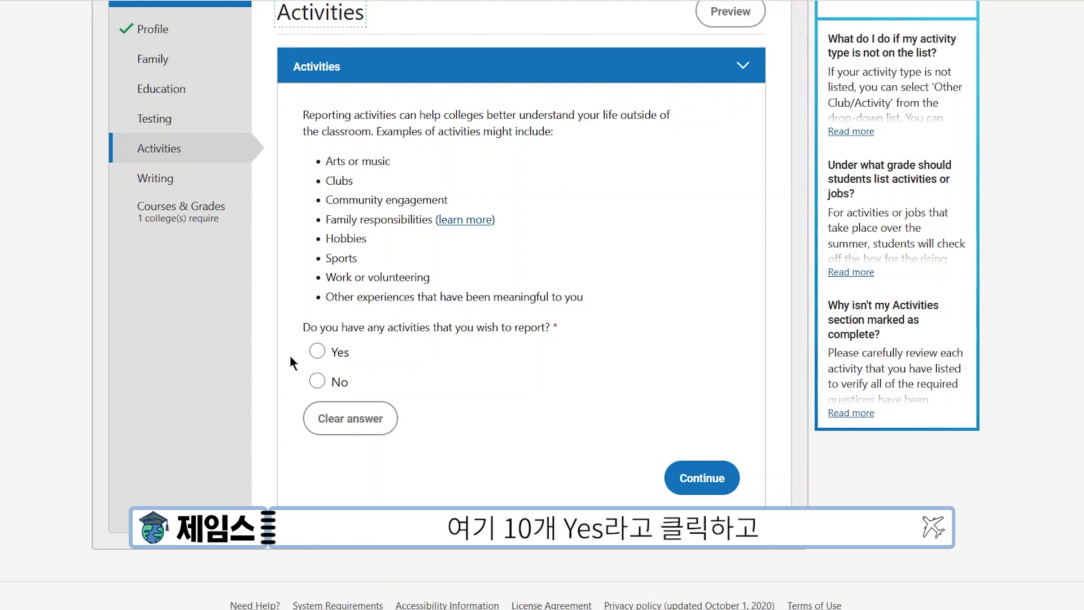
{"action": "left_click", "coordinate": [317, 351]}
{"action": "scroll", "coordinate": [612, 379], "scroll_direction": "down", "scroll_amount": 15}
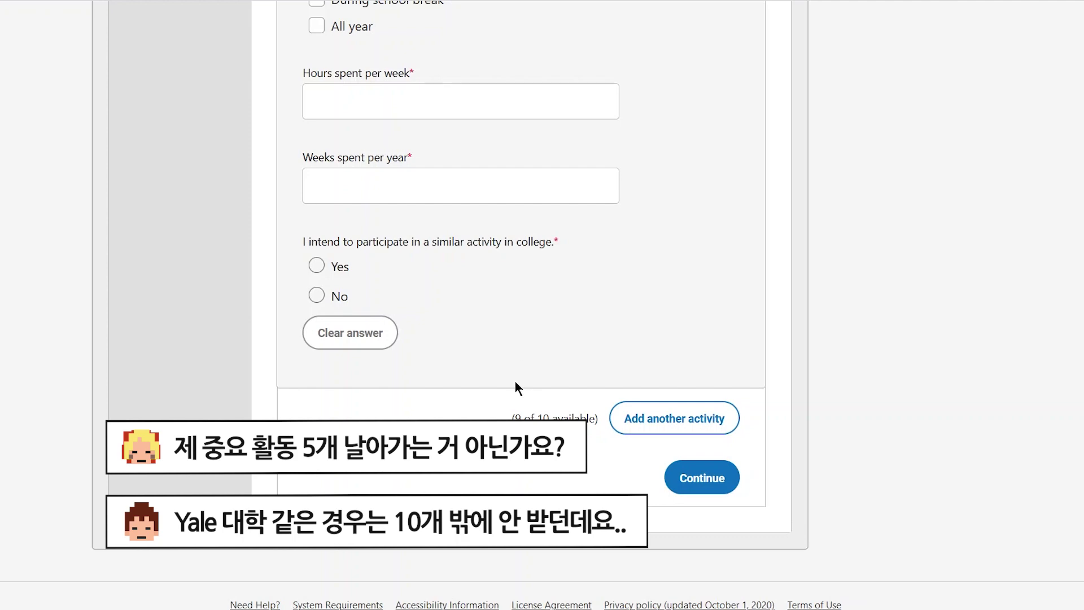
{"action": "scroll", "coordinate": [515, 381], "scroll_direction": "up", "scroll_amount": 15}
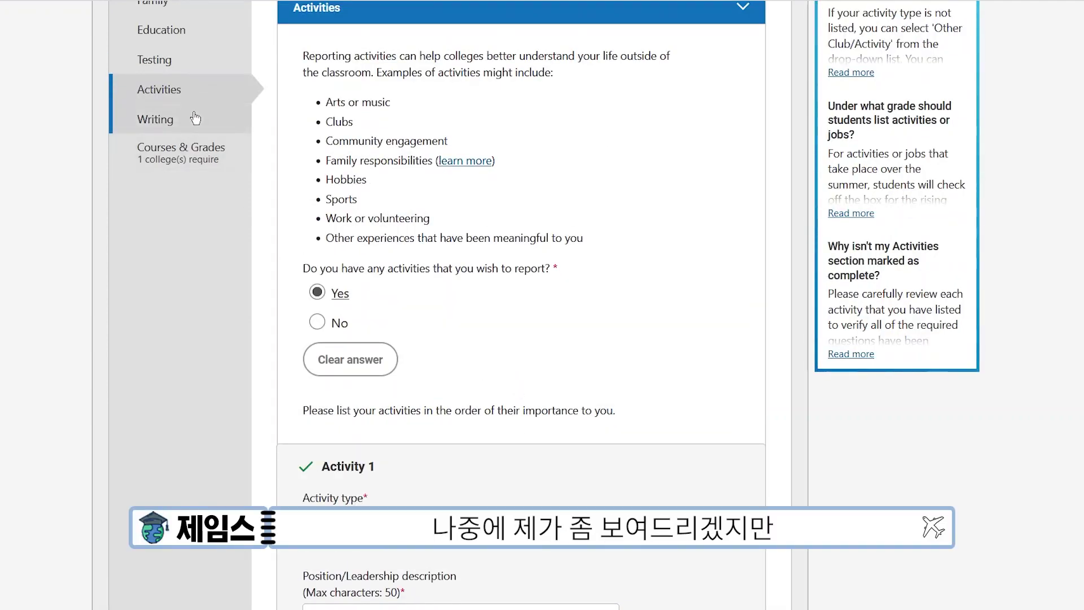
In the Writing section, acknowledge the personal essay notice and select the prompt about a background, identity, interest, or talent.
{"action": "left_click", "coordinate": [195, 119]}
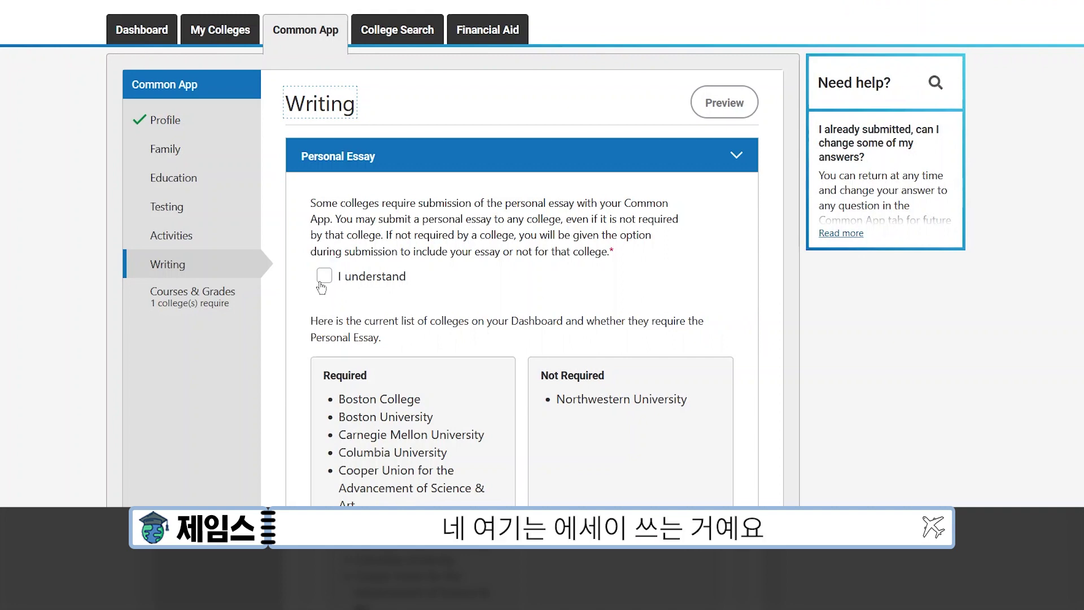
{"action": "left_click", "coordinate": [323, 276]}
{"action": "scroll", "coordinate": [432, 251], "scroll_direction": "down", "scroll_amount": 8}
{"action": "left_click", "coordinate": [401, 221]}
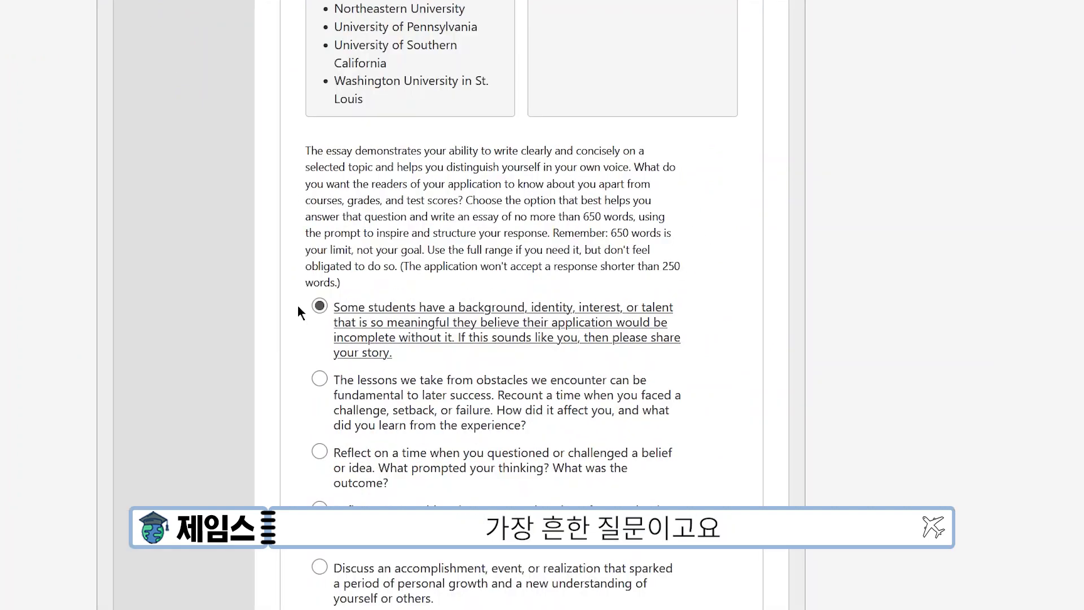
{"action": "scroll", "coordinate": [252, 339], "scroll_direction": "down", "scroll_amount": 5}
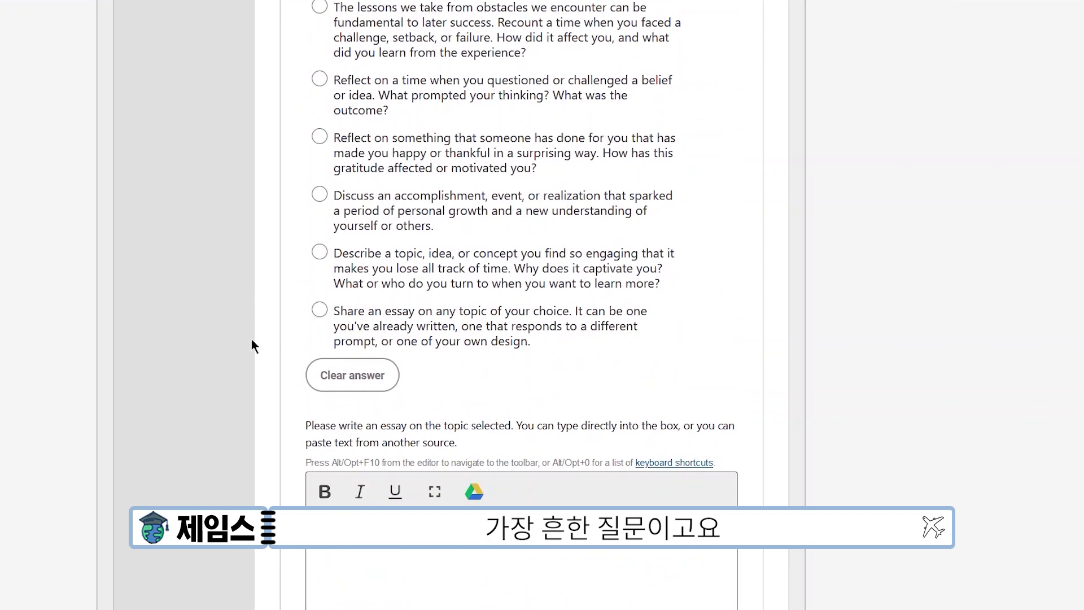
{"action": "scroll", "coordinate": [252, 339], "scroll_direction": "up", "scroll_amount": 2}
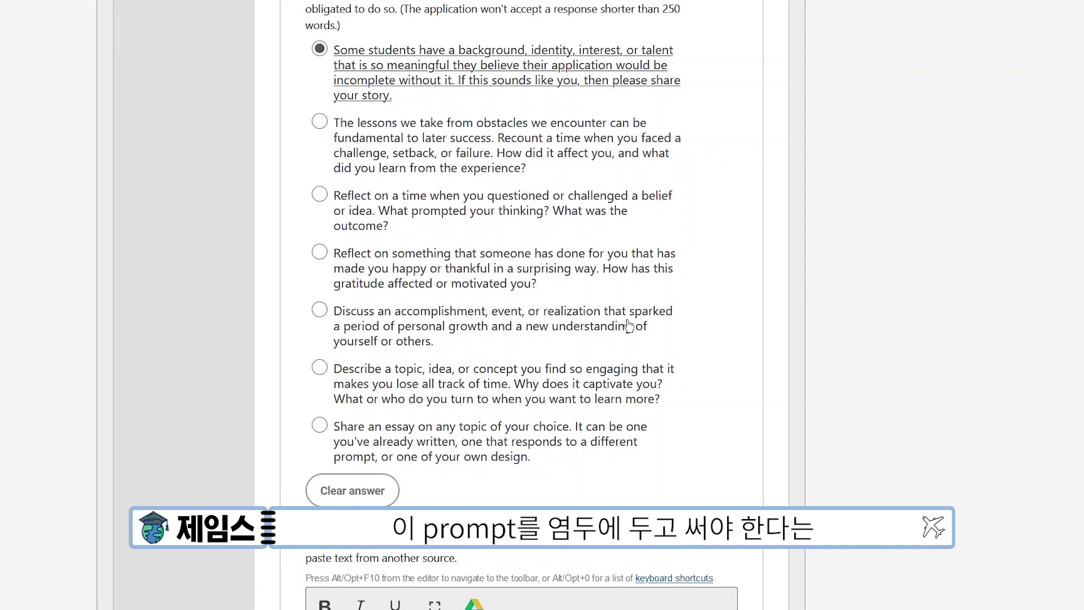
Write "I love you." and "And I like you." on two consecutive lines in the personal essay box.
{"action": "scroll", "coordinate": [277, 384], "scroll_direction": "down", "scroll_amount": 6}
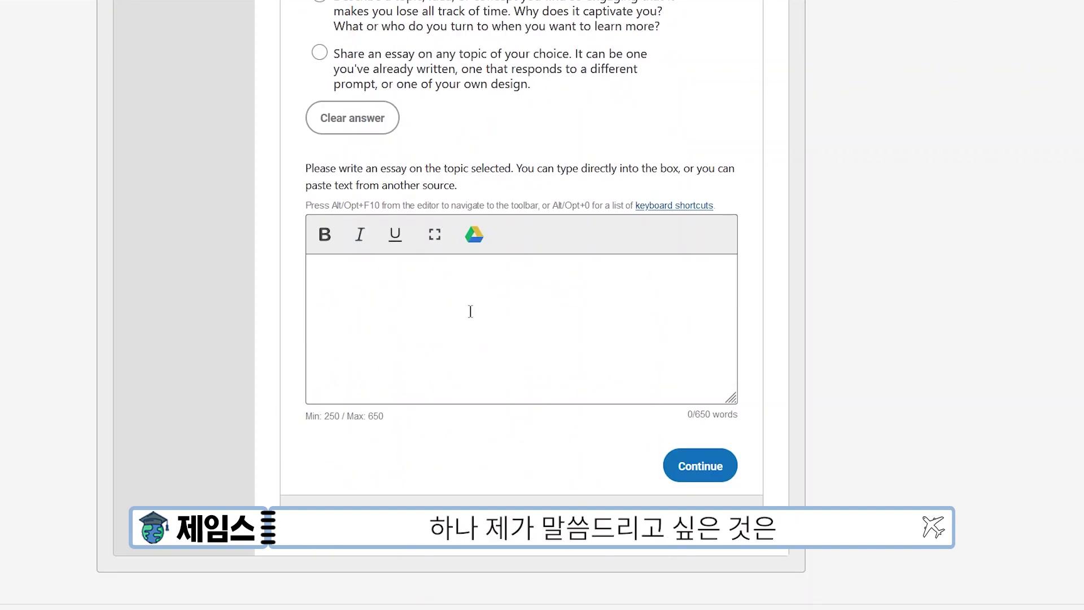
{"action": "left_click", "coordinate": [430, 280]}
{"action": "type", "text": "I love you."}
{"action": "key", "text": "Return"}
{"action": "type", "text": "And I like you."}
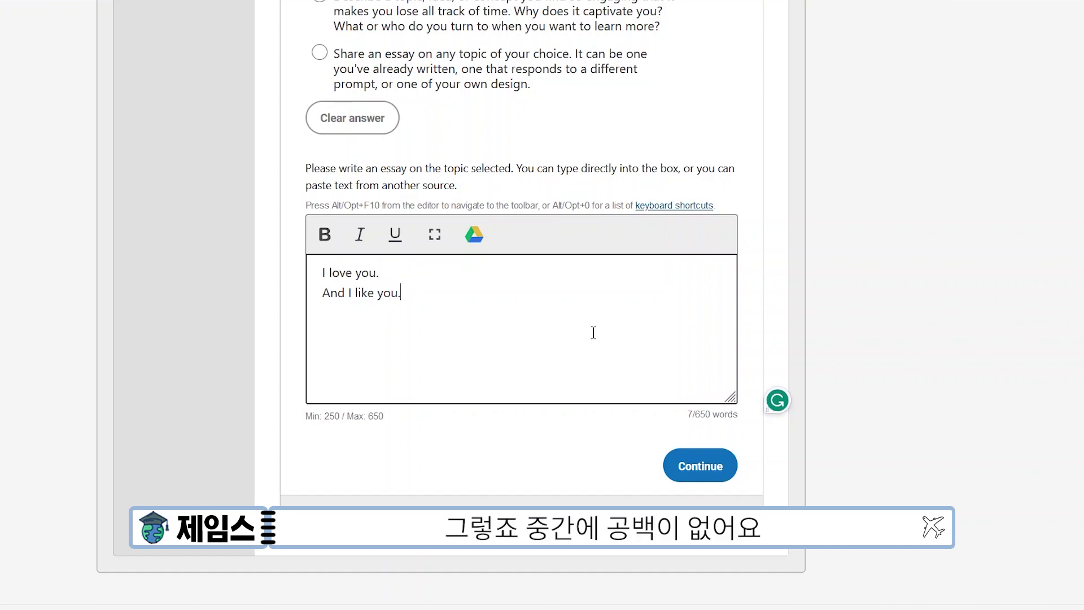
Preview the Writing section to check the spacing between the two essay lines, and close the preview.
{"action": "scroll", "coordinate": [593, 331], "scroll_direction": "up", "scroll_amount": 20}
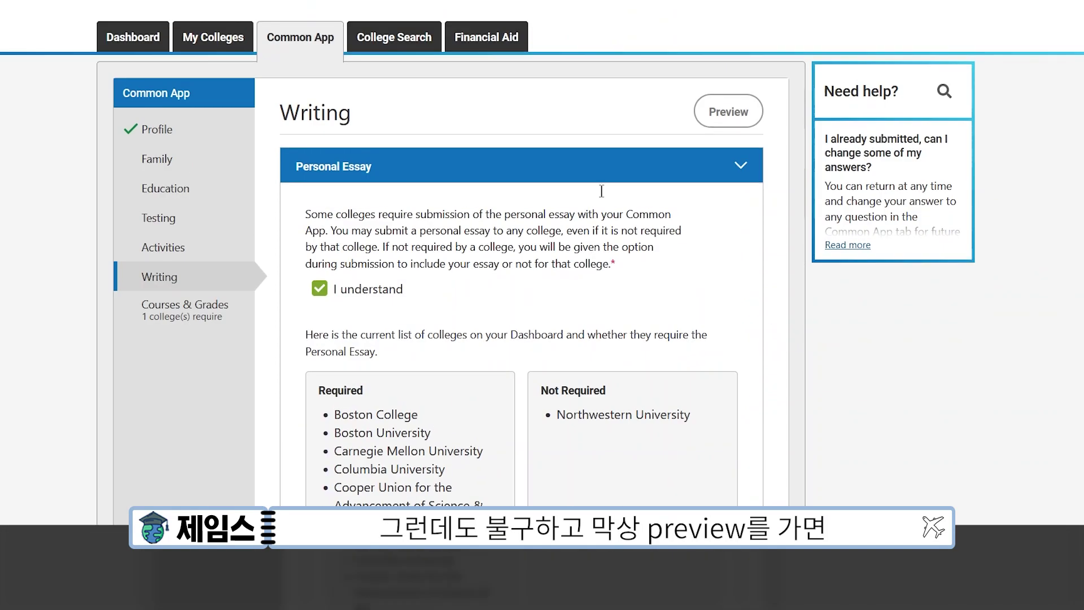
{"action": "left_click", "coordinate": [728, 111]}
{"action": "scroll", "coordinate": [688, 225], "scroll_direction": "down", "scroll_amount": 1}
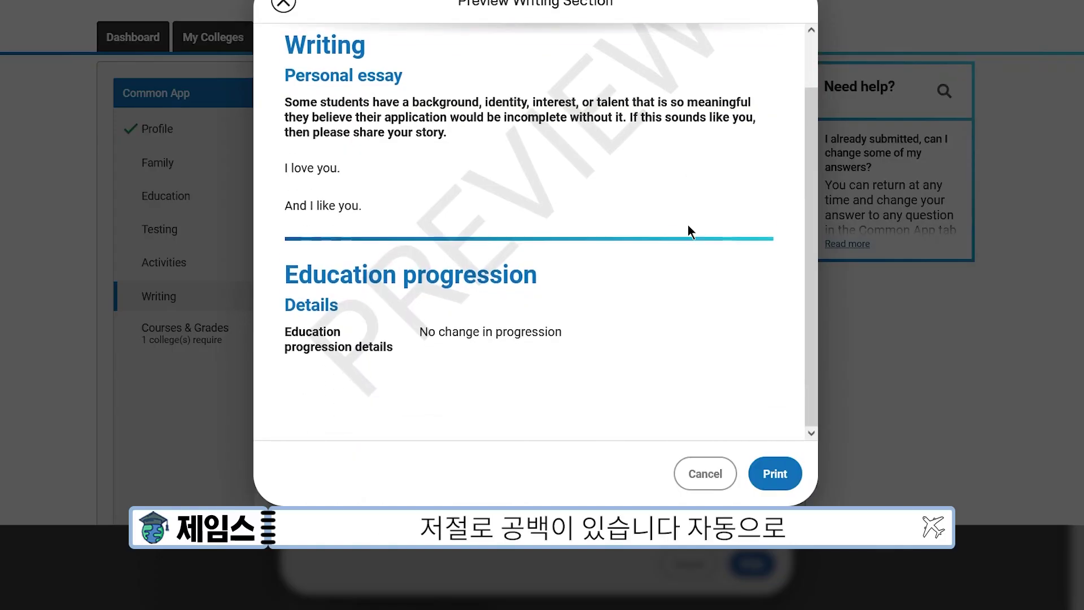
{"action": "left_click_drag", "start_coordinate": [285, 167], "coordinate": [358, 201]}
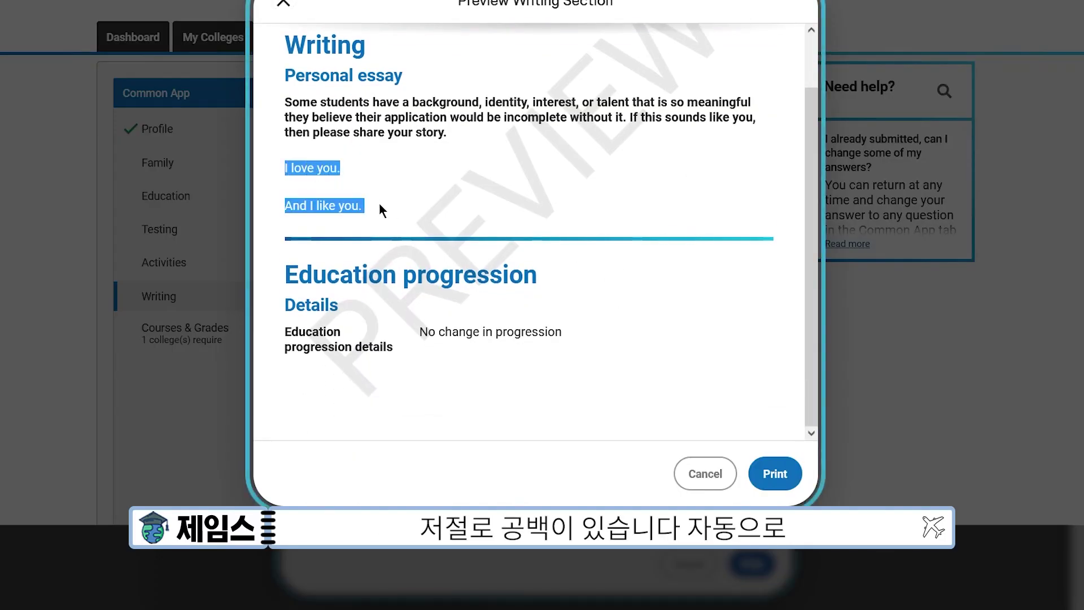
{"action": "left_click", "coordinate": [656, 378]}
{"action": "left_click", "coordinate": [705, 473]}
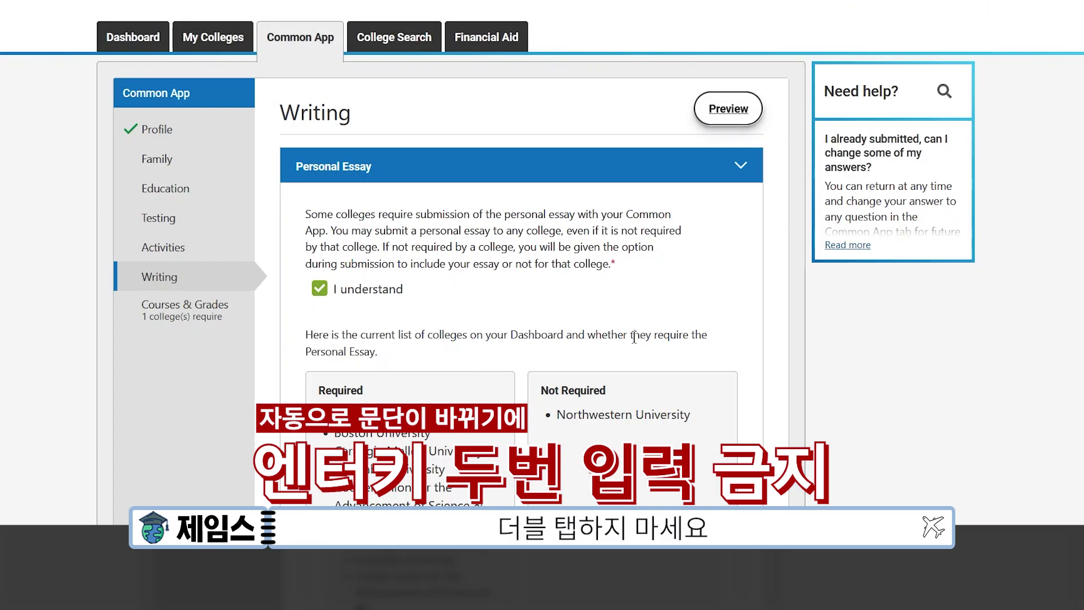
Insert a blank line between "I love you." and "And I like you." in the personal essay.
{"action": "scroll", "coordinate": [634, 337], "scroll_direction": "down", "scroll_amount": 15}
{"action": "left_click", "coordinate": [456, 146]}
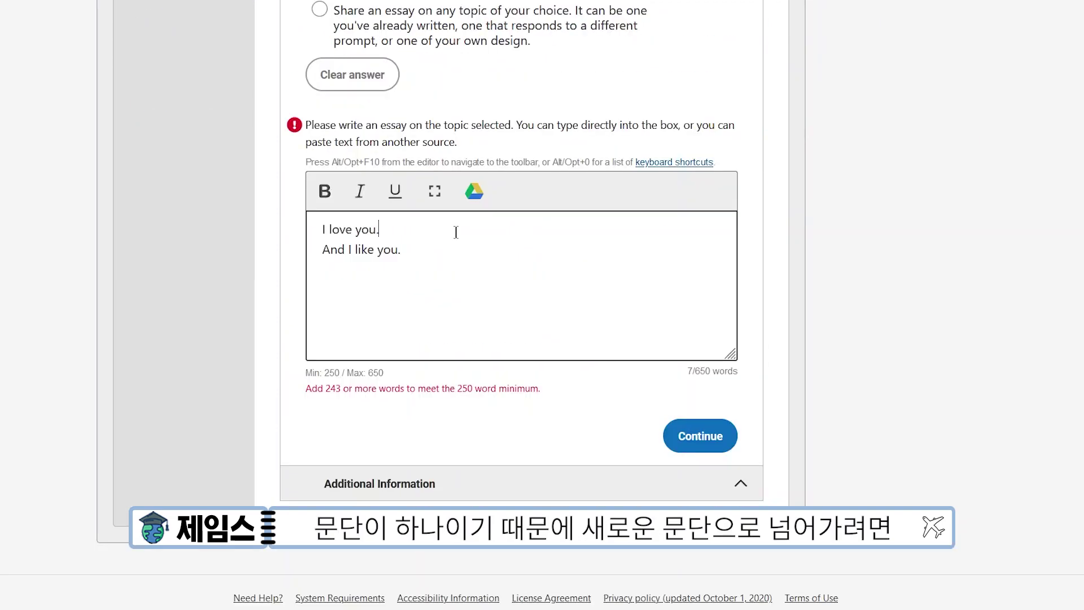
{"action": "key", "text": "Return"}
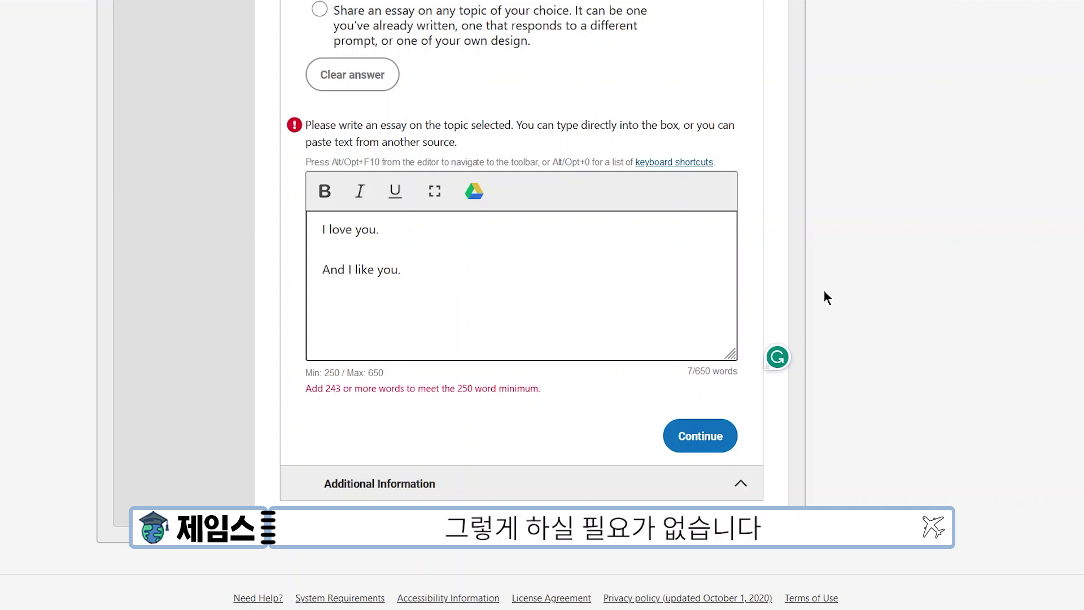
{"action": "key", "text": "Delete"}
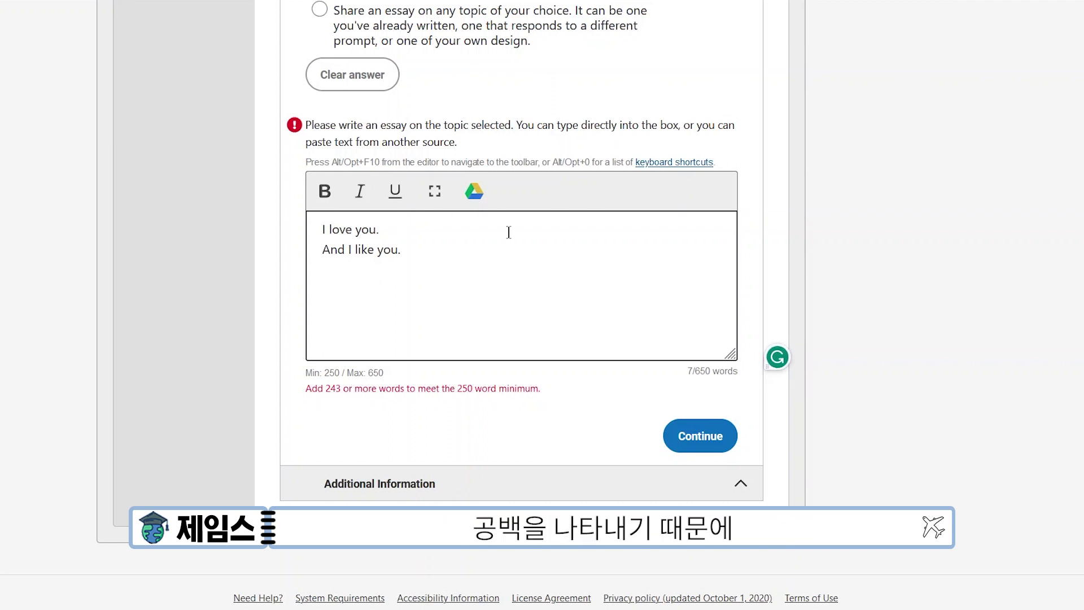
{"action": "key", "text": "Return"}
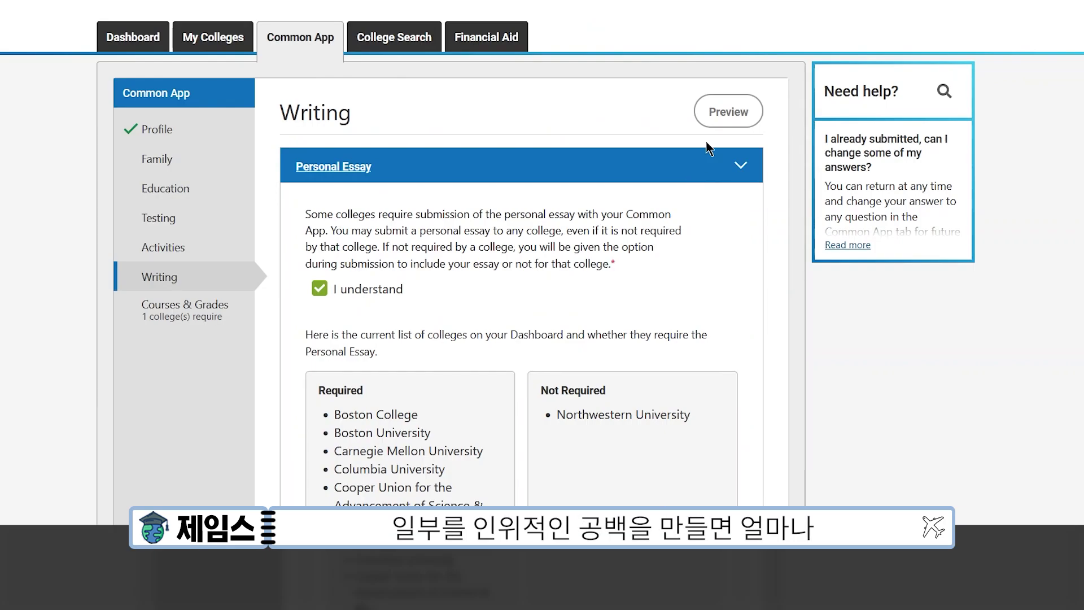
Preview the Writing section again to examine the essay with the extra blank line, and close the preview.
{"action": "left_click", "coordinate": [729, 111]}
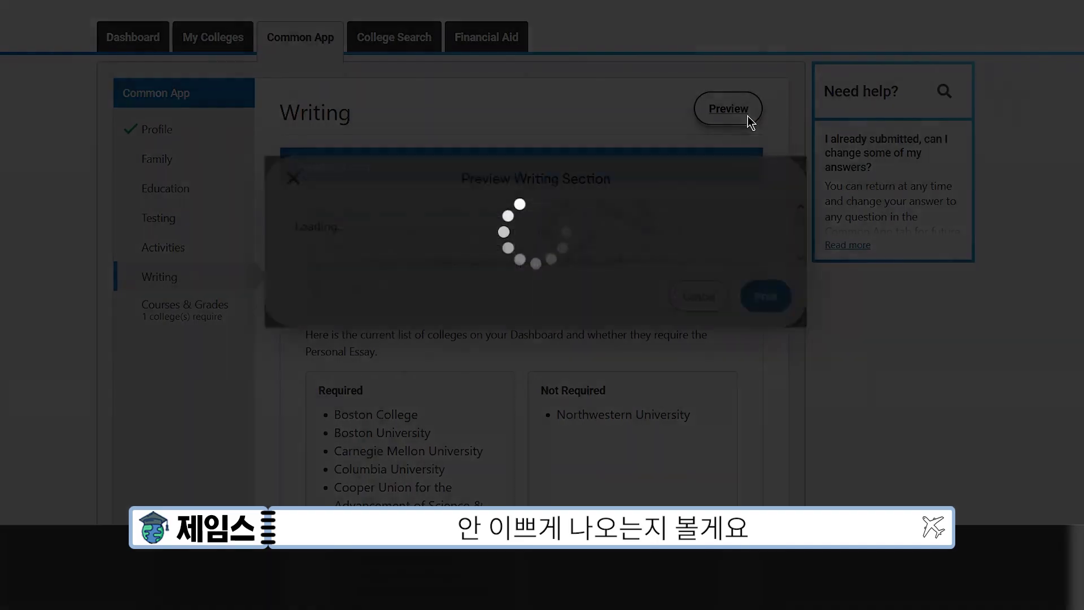
{"action": "left_click_drag", "start_coordinate": [288, 215], "coordinate": [391, 270]}
{"action": "left_click", "coordinate": [497, 263]}
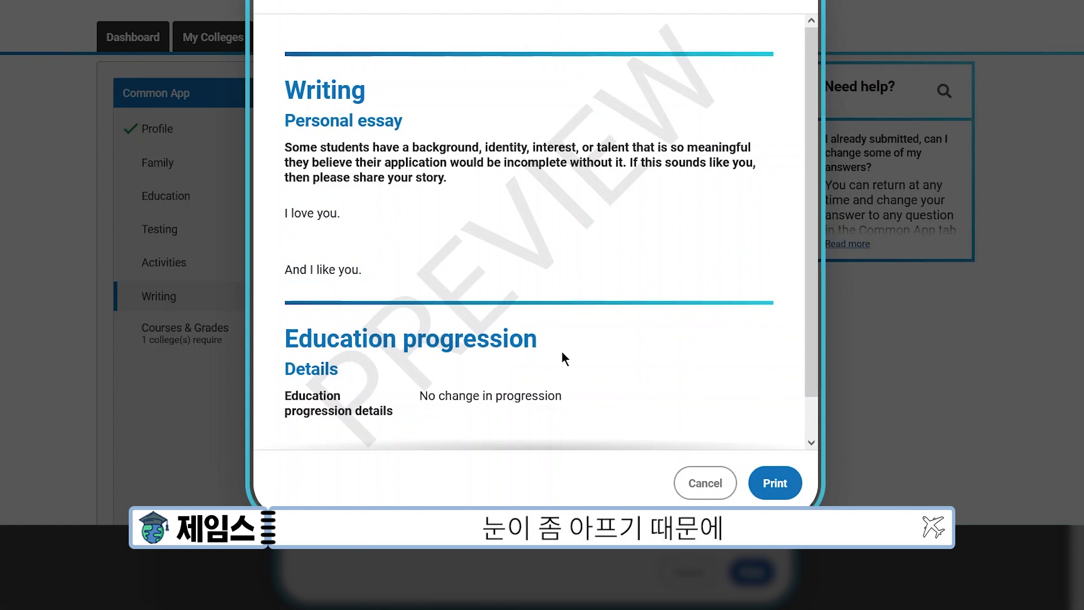
{"action": "left_click", "coordinate": [697, 481]}
Continue to Additional Information, answering No to the community disruptions question and Yes to providing details not reflected in the application.
{"action": "scroll", "coordinate": [616, 275], "scroll_direction": "down", "scroll_amount": 15}
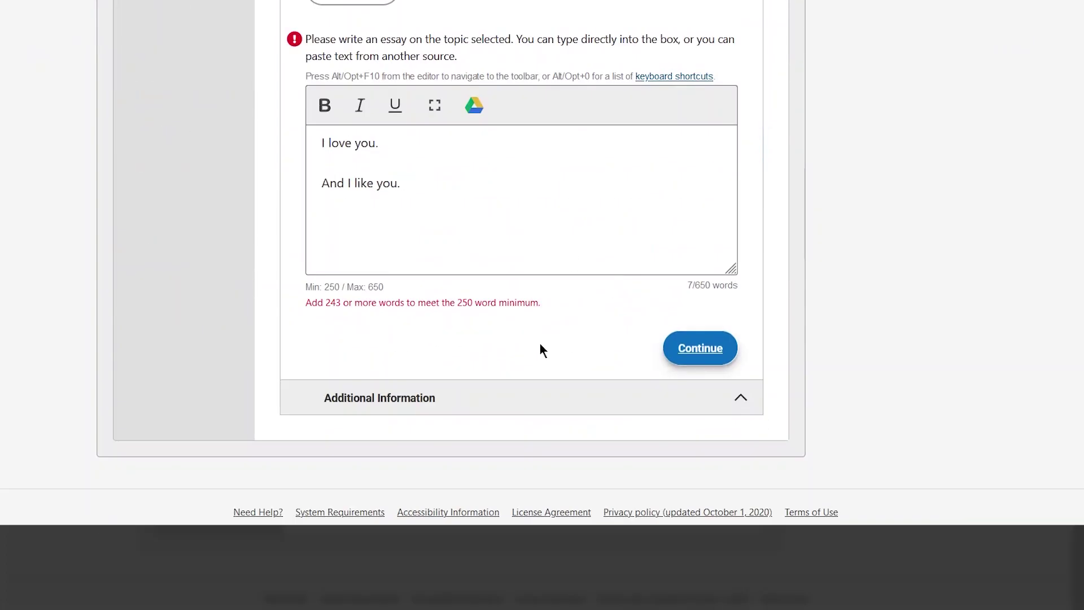
{"action": "left_click", "coordinate": [681, 357]}
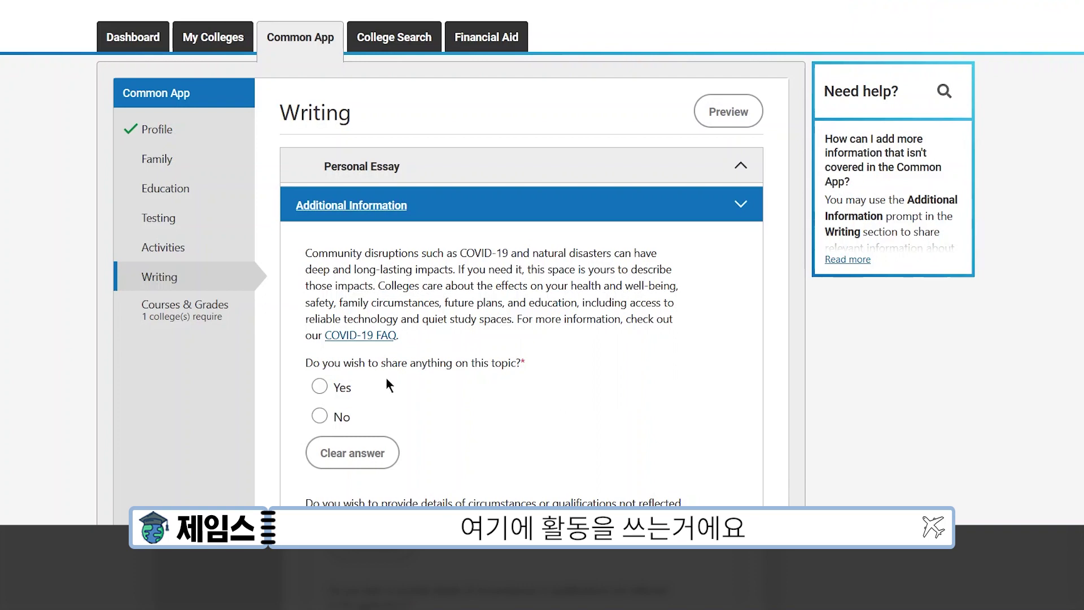
{"action": "left_click", "coordinate": [319, 417]}
{"action": "scroll", "coordinate": [496, 331], "scroll_direction": "down", "scroll_amount": 1}
{"action": "scroll", "coordinate": [496, 333], "scroll_direction": "down", "scroll_amount": 3}
{"action": "left_click", "coordinate": [349, 355]}
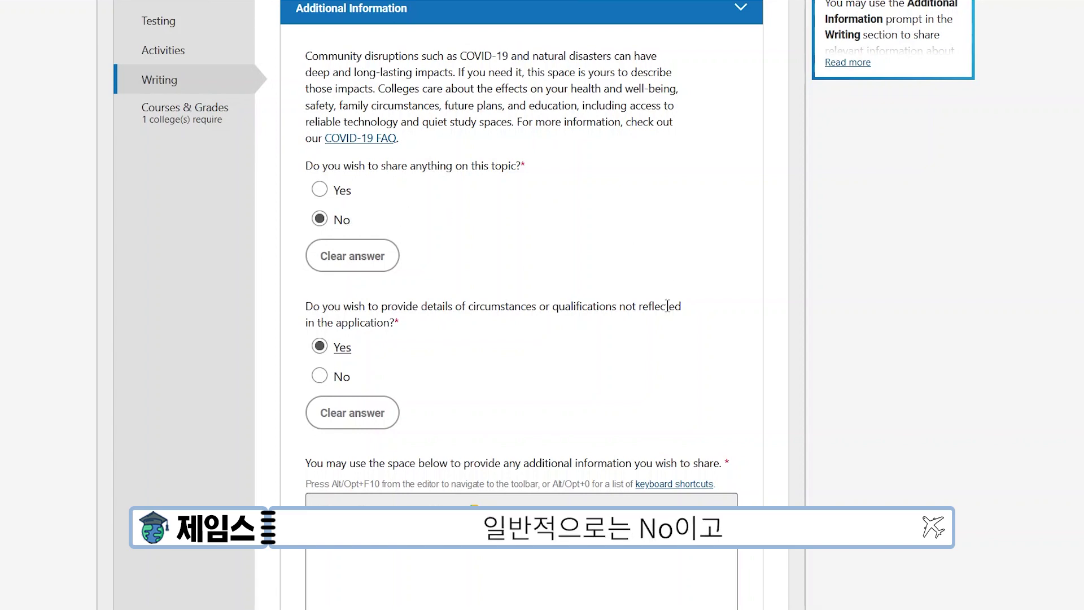
Enter the heading "AWARD" in the additional information box, followed by a blank line and "1. ISEF Gold".
{"action": "scroll", "coordinate": [667, 305], "scroll_direction": "down", "scroll_amount": 3}
{"action": "scroll", "coordinate": [718, 255], "scroll_direction": "down", "scroll_amount": 1}
{"action": "scroll", "coordinate": [718, 256], "scroll_direction": "up", "scroll_amount": 1}
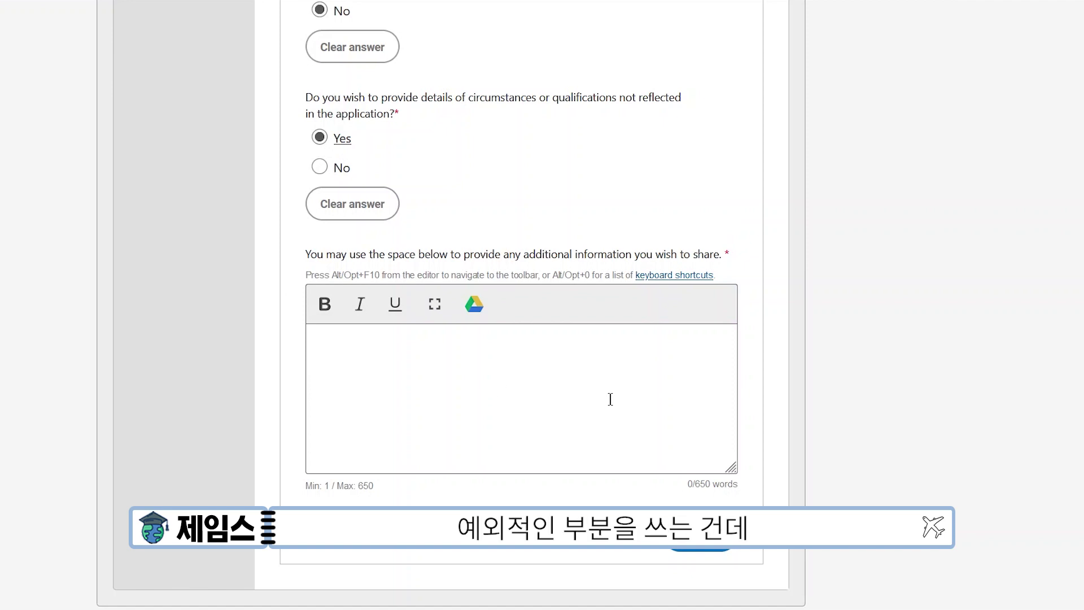
{"action": "left_click", "coordinate": [571, 387]}
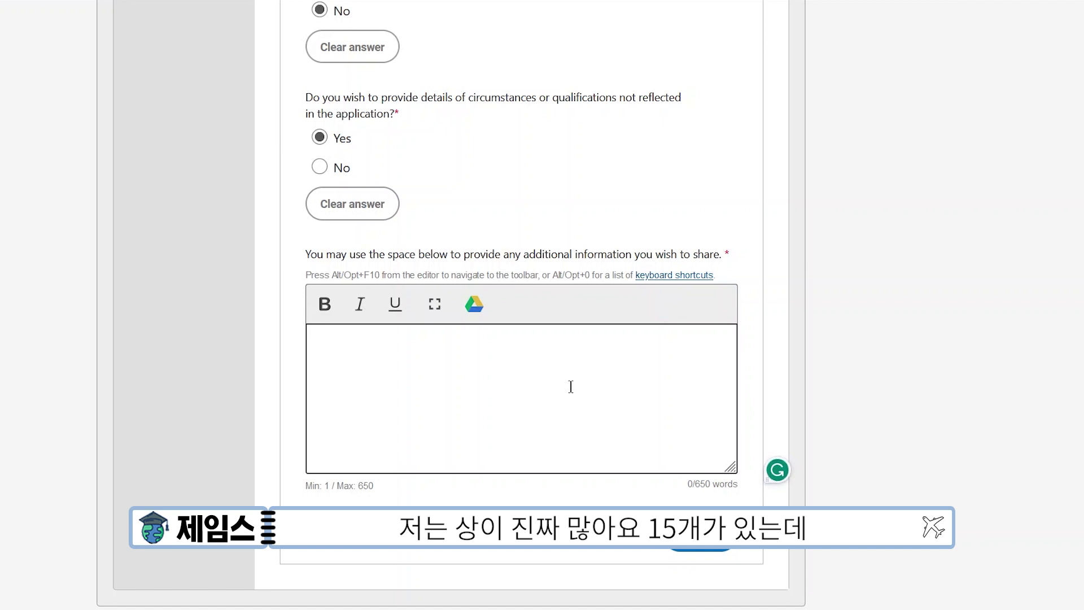
{"action": "type", "text": "AWA"}
{"action": "type", "text": "R"}
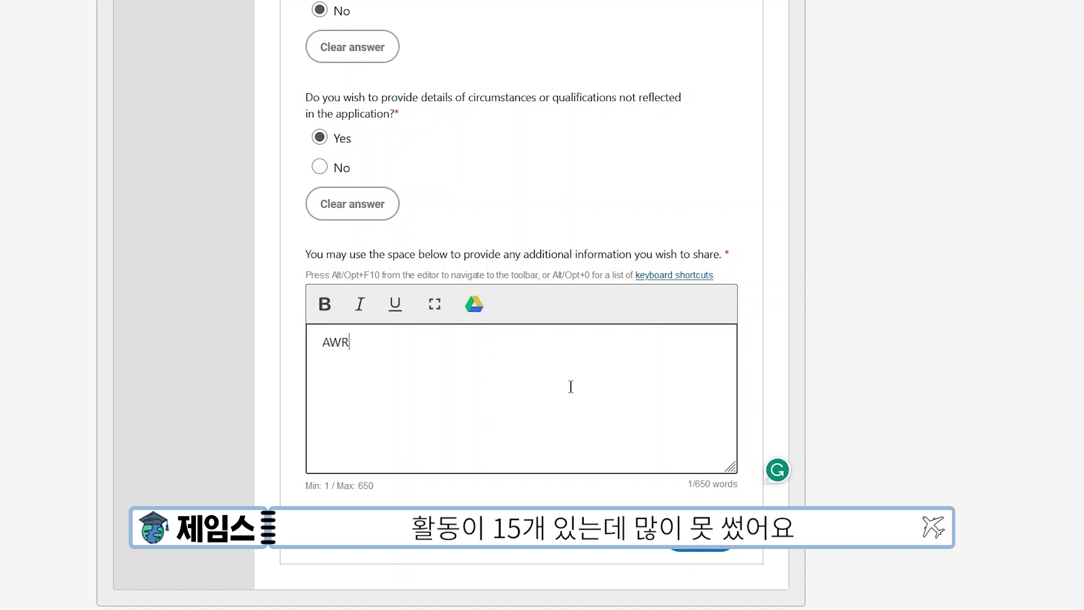
{"action": "key", "text": "BackSpace"}
{"action": "type", "text": "ARD"}
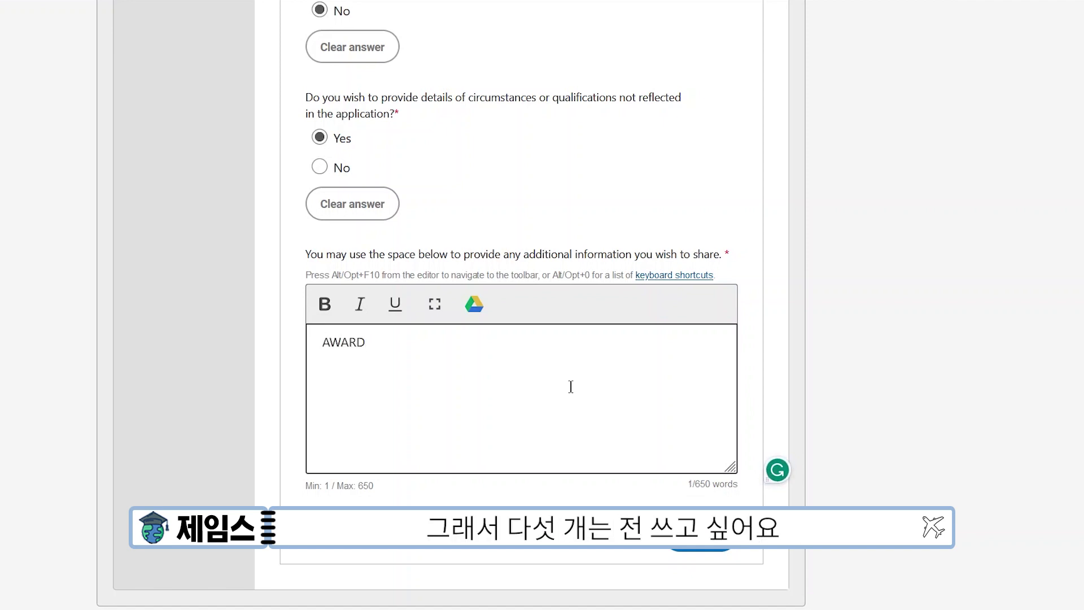
{"action": "key", "text": "Return"}
{"action": "key", "text": "Return"}
{"action": "type", "text": "1. ISEF Gold"}
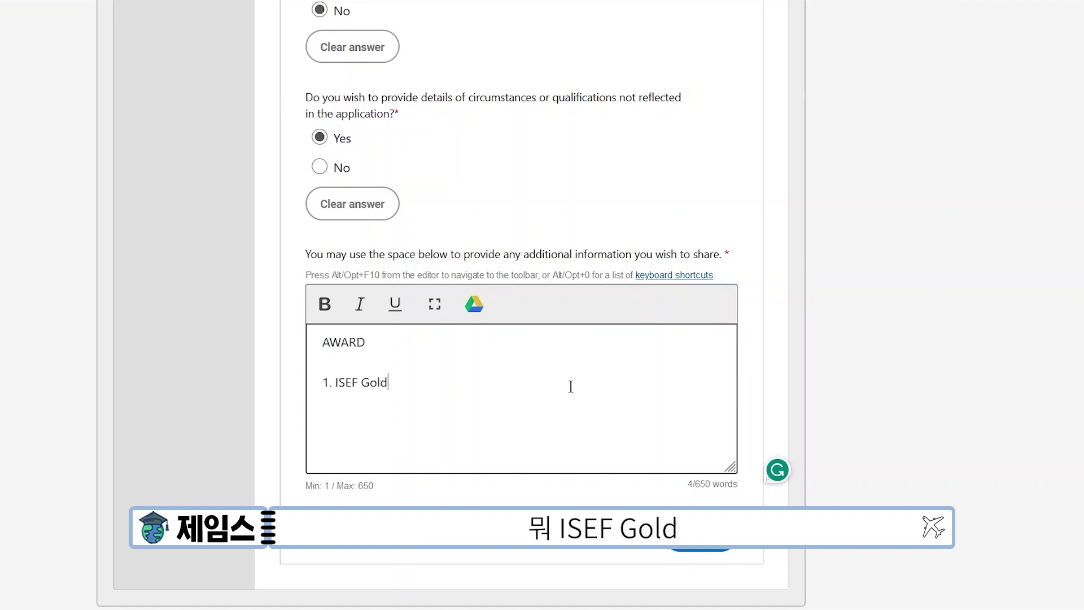
{"action": "key", "text": "Return"}
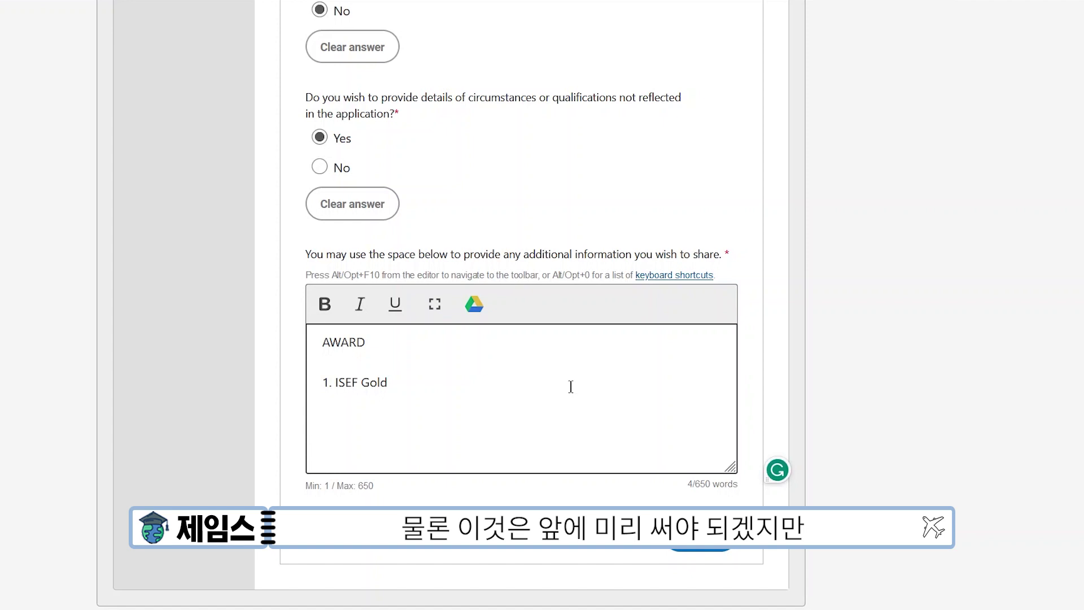
Make the AWARD heading bold and underlined, and add a colon after the ISEF Gold entry.
{"action": "left_click_drag", "start_coordinate": [414, 344], "coordinate": [266, 340]}
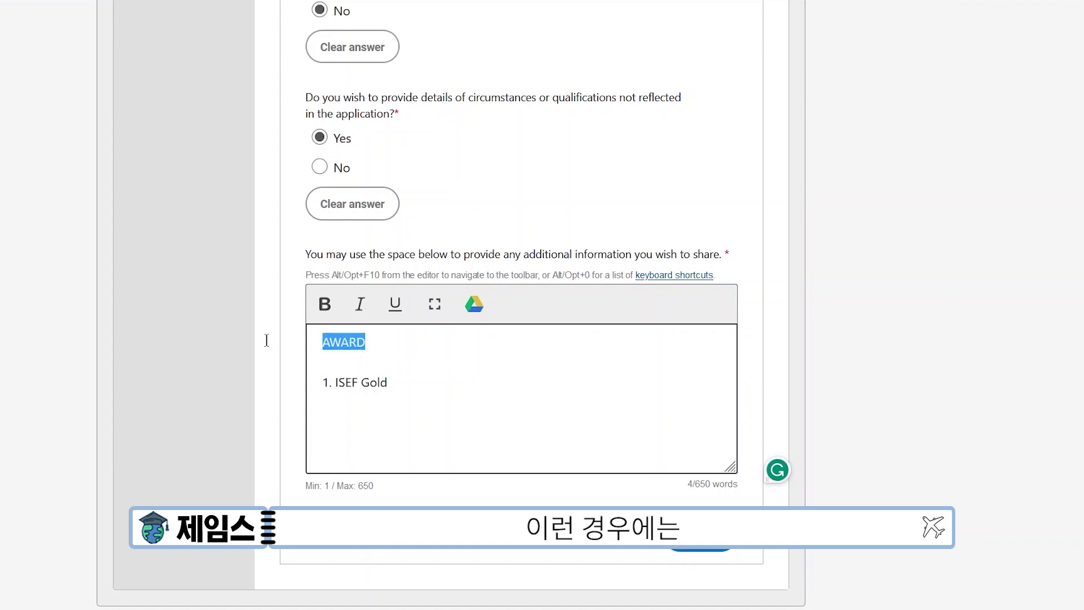
{"action": "left_click", "coordinate": [324, 306]}
{"action": "left_click", "coordinate": [395, 305]}
{"action": "left_click", "coordinate": [407, 382]}
{"action": "type", "text": ":"}
{"action": "left_click", "coordinate": [411, 364]}
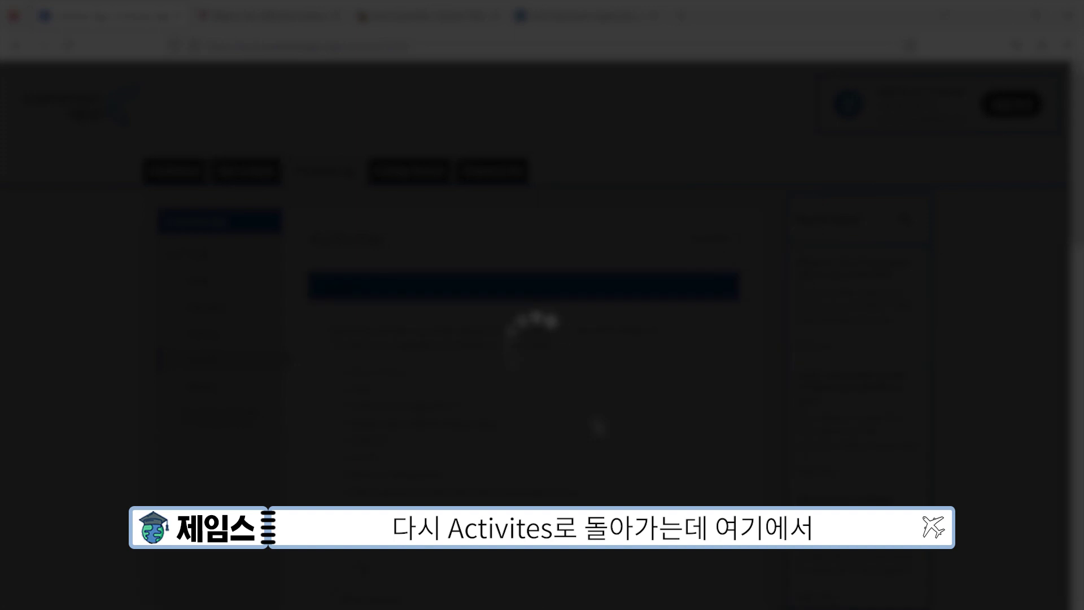
Examine the Activity 1 fields in the Activities section, from activity type through participation grade levels and timing.
{"action": "scroll", "coordinate": [632, 439], "scroll_direction": "down", "scroll_amount": 5}
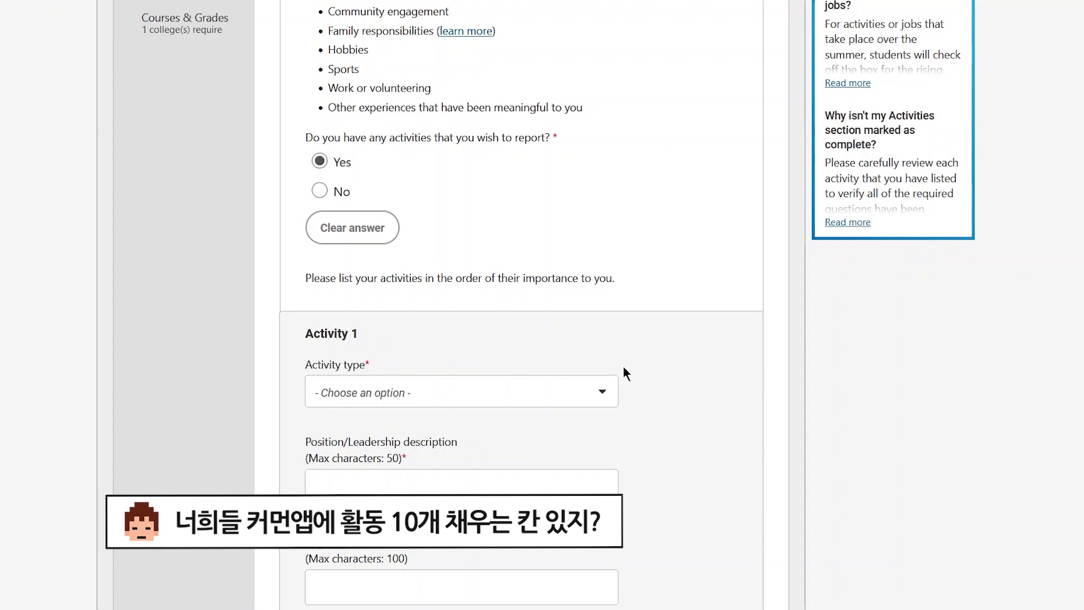
{"action": "scroll", "coordinate": [623, 368], "scroll_direction": "down", "scroll_amount": 15}
{"action": "scroll", "coordinate": [623, 367], "scroll_direction": "down", "scroll_amount": 4}
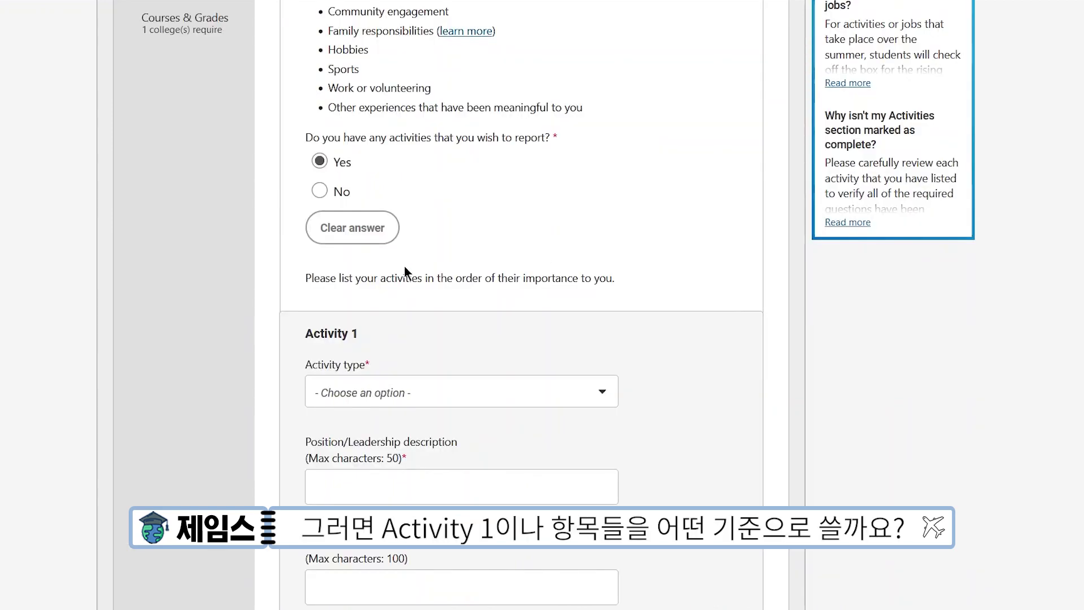
{"action": "scroll", "coordinate": [404, 267], "scroll_direction": "down", "scroll_amount": 6}
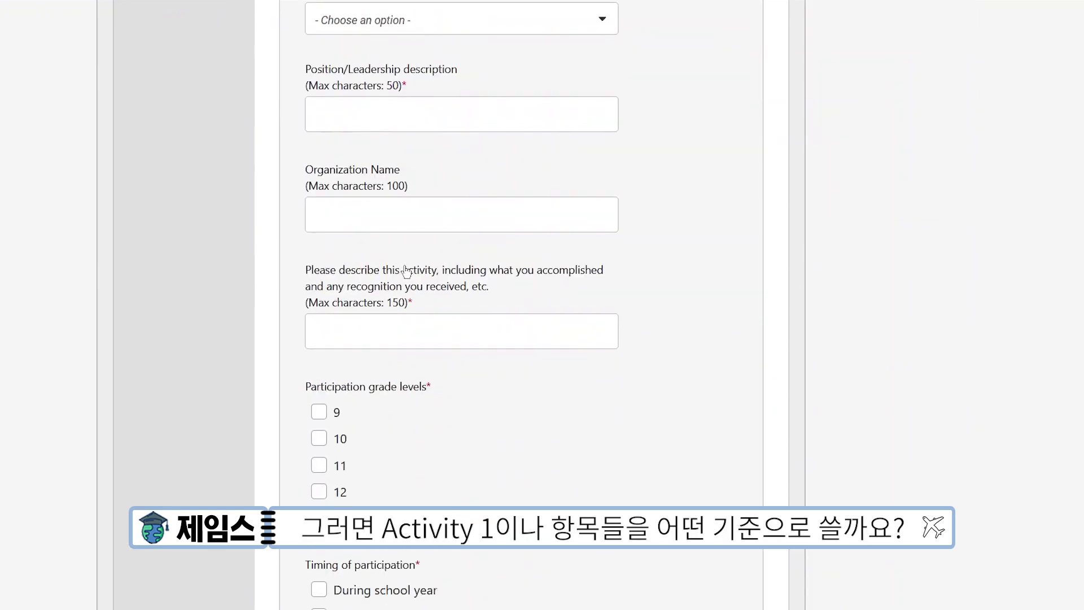
{"action": "scroll", "coordinate": [602, 332], "scroll_direction": "up", "scroll_amount": 6}
{"action": "scroll", "coordinate": [903, 406], "scroll_direction": "down", "scroll_amount": 6}
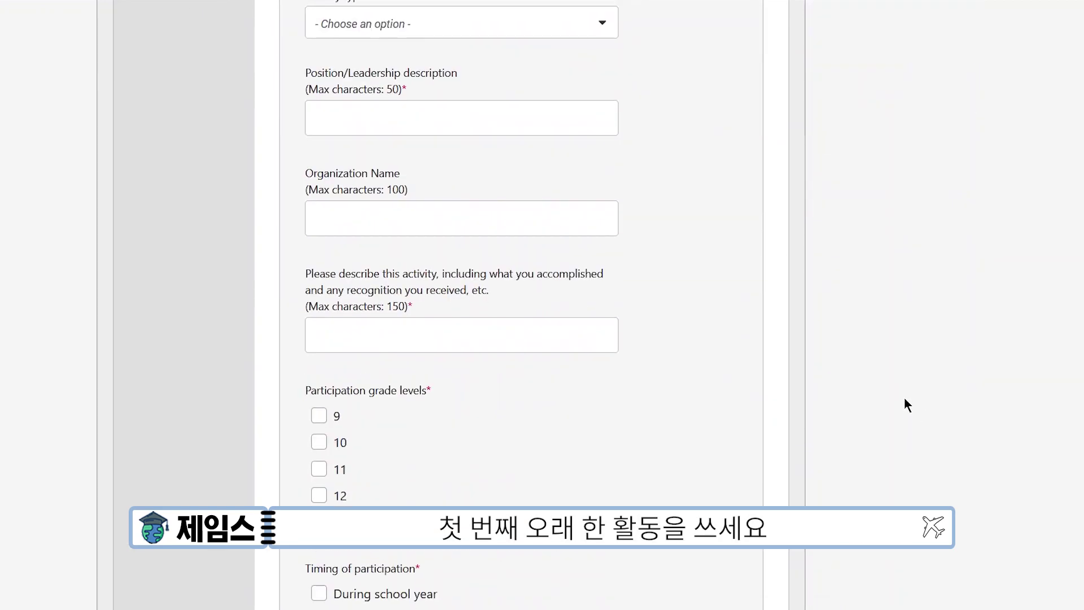
{"action": "scroll", "coordinate": [40, 500], "scroll_direction": "up", "scroll_amount": 2}
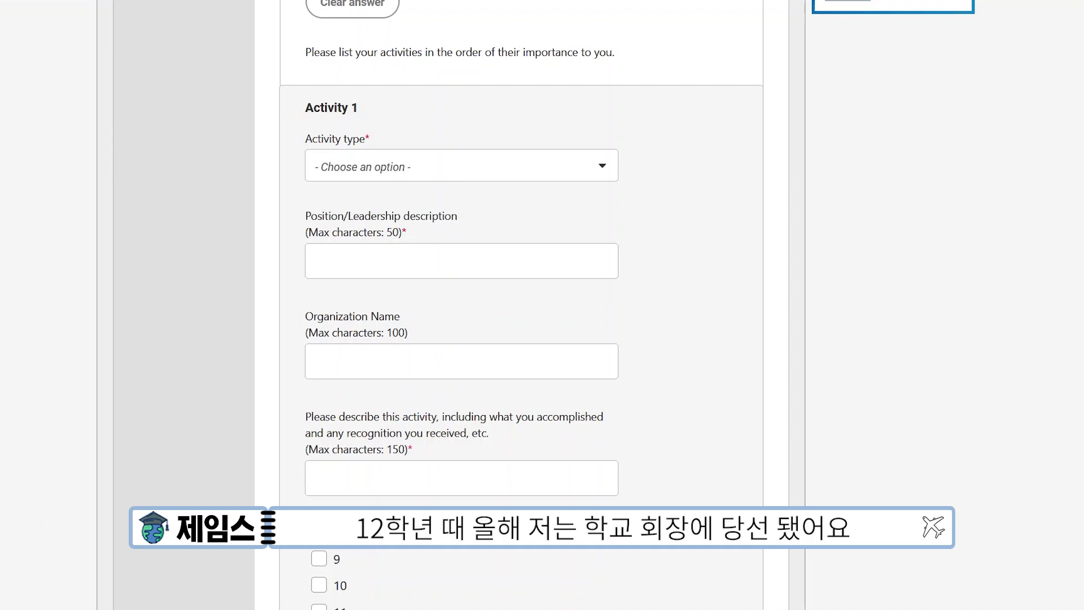
Set the activity type of Activity 1 to Student Govt./Politics.
{"action": "left_click", "coordinate": [384, 153]}
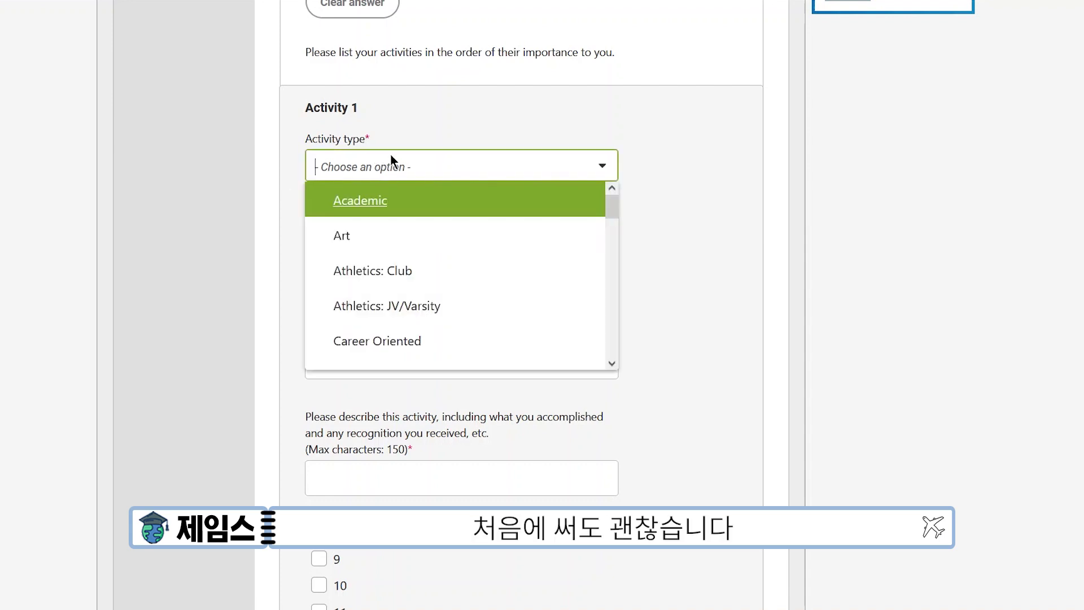
{"action": "type", "text": "stu"}
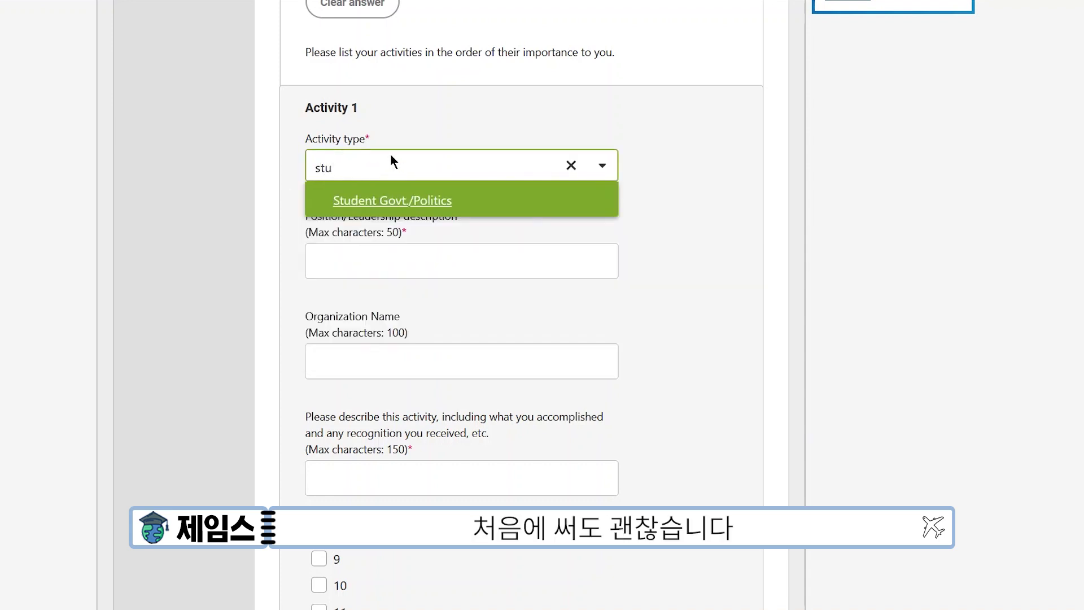
{"action": "left_click", "coordinate": [398, 198]}
Enter "School Student Body President (Elected)" as the position/leadership description of Activity 1.
{"action": "left_click", "coordinate": [426, 250]}
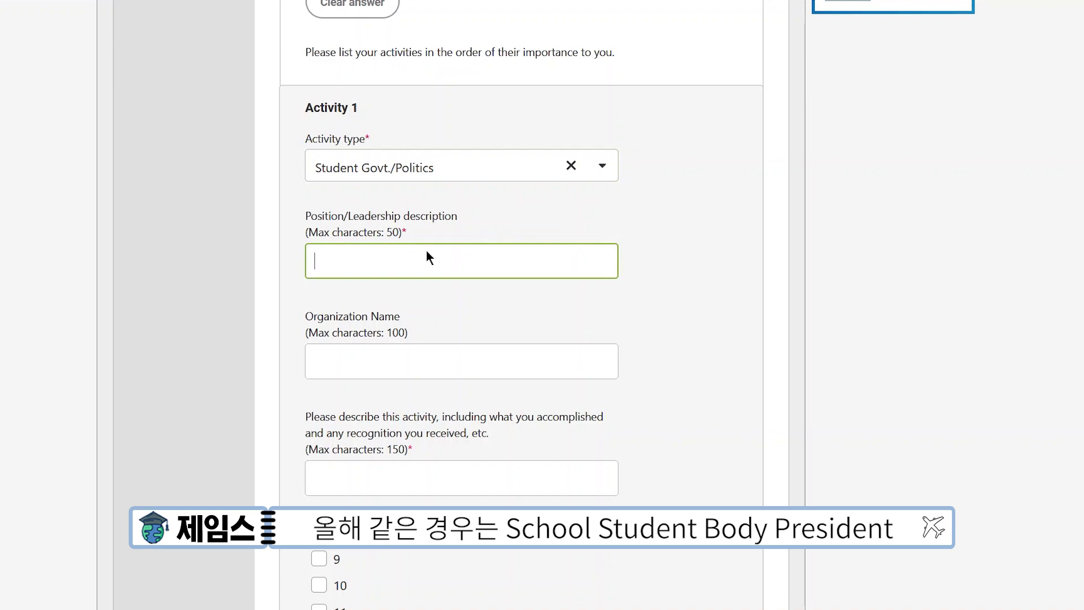
{"action": "type", "text": "School"}
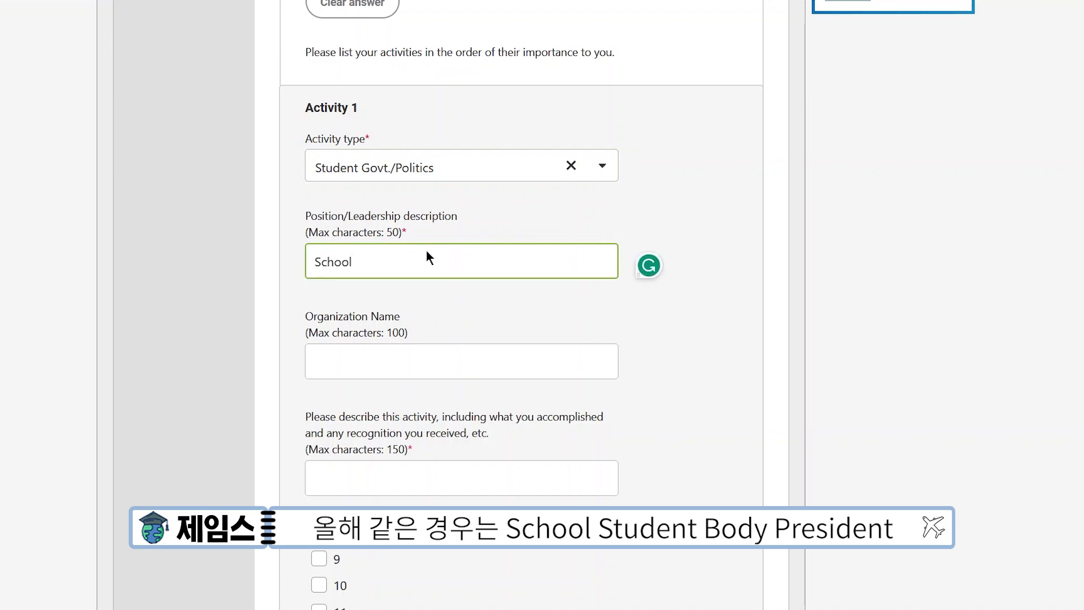
{"action": "type", "text": " Student Body President (ELEC"}
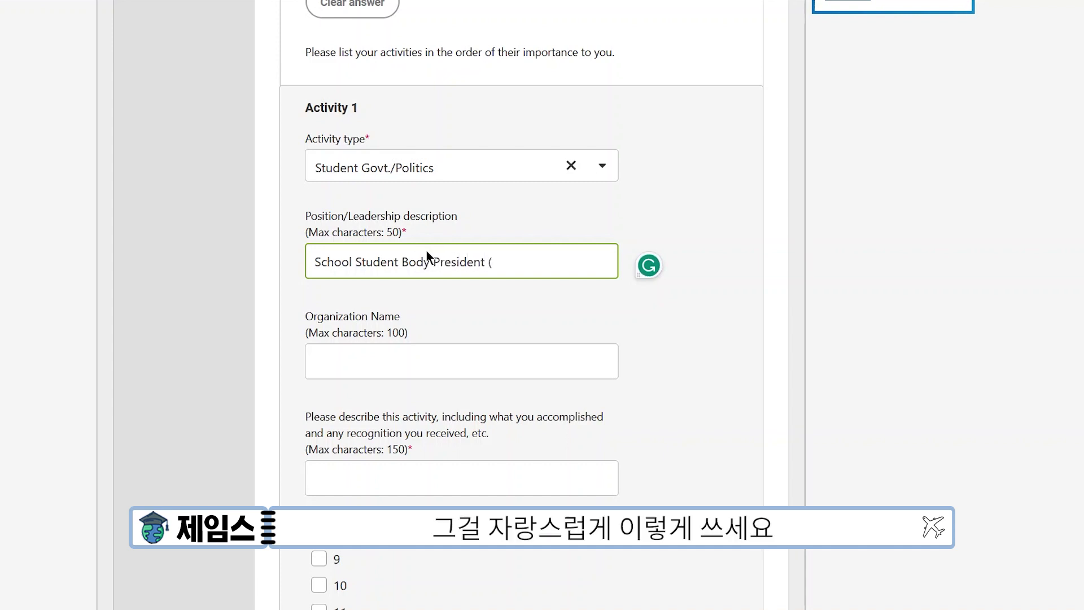
{"action": "key", "text": "BackSpace"}
{"action": "key", "text": "BackSpace"}
{"action": "key", "text": "BackSpace"}
{"action": "type", "text": "lected)"}
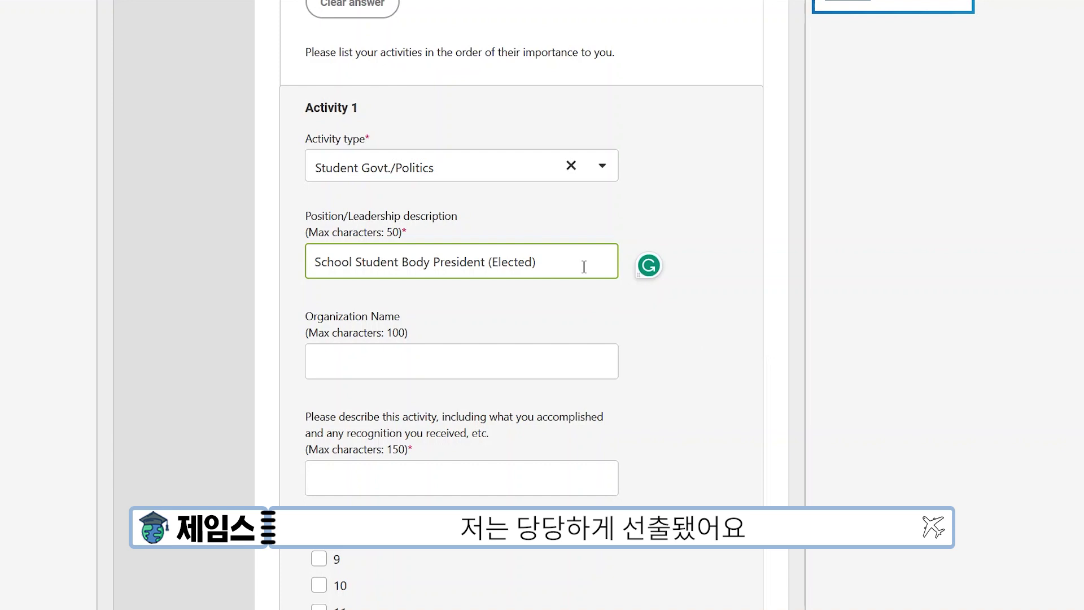
Enter "Hamilton Music High School Student Council" as the organization name of Activity 1.
{"action": "left_click", "coordinate": [398, 340]}
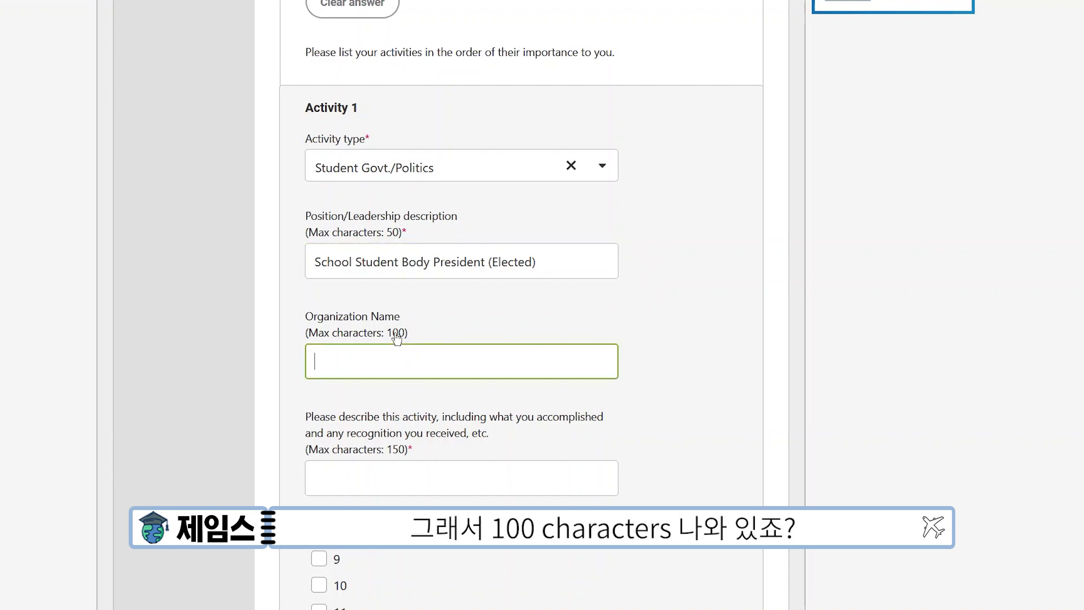
{"action": "type", "text": "Hamilton Music High "}
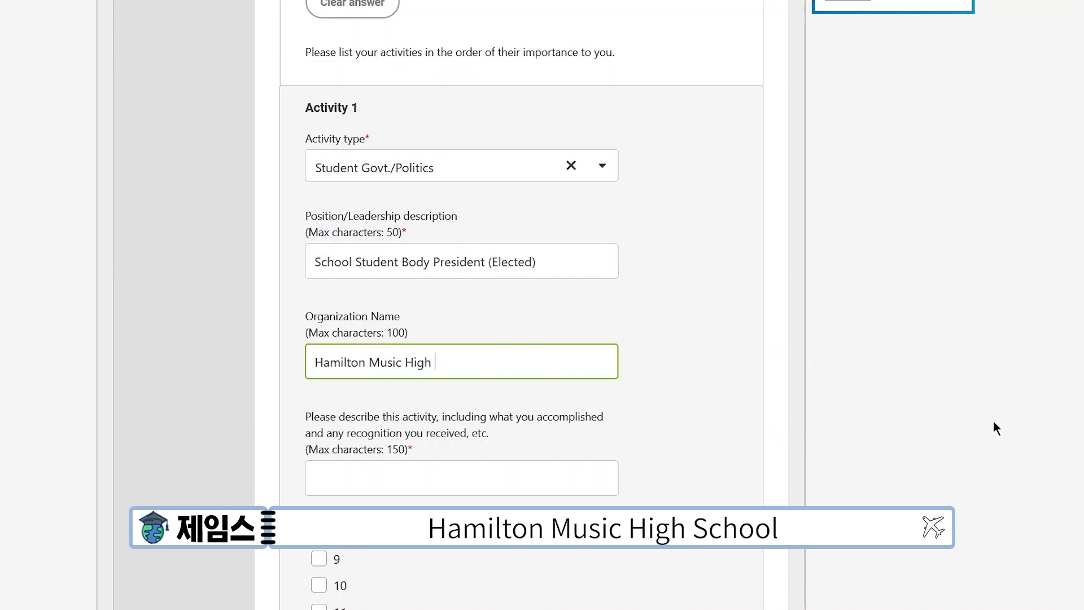
{"action": "type", "text": "School Student Con"}
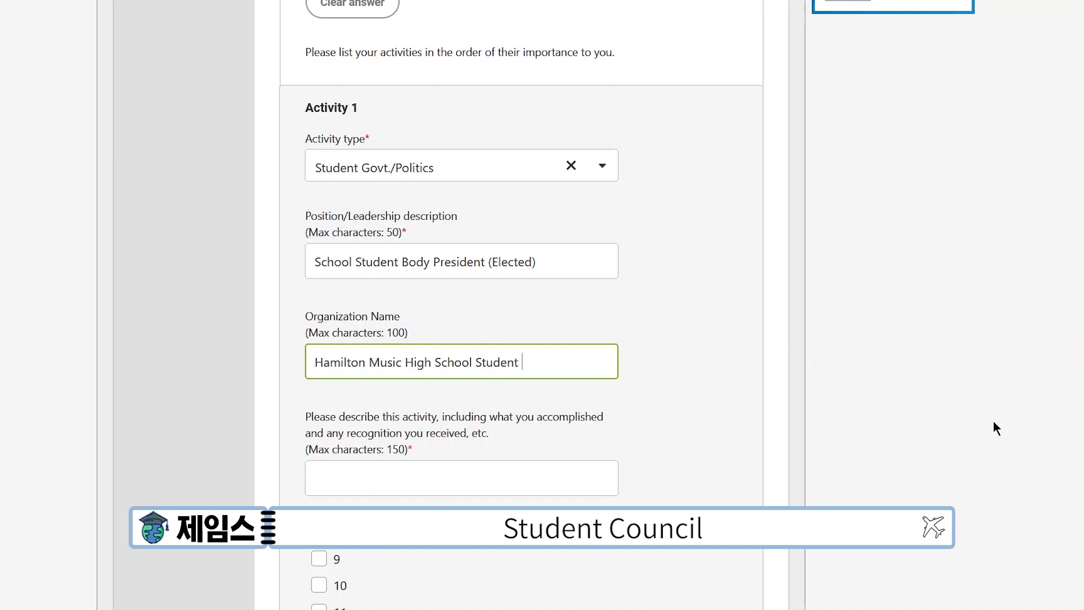
{"action": "key", "text": "BackSpace"}
{"action": "type", "text": "n"}
{"action": "key", "text": "BackSpace"}
{"action": "type", "text": "uncil"}
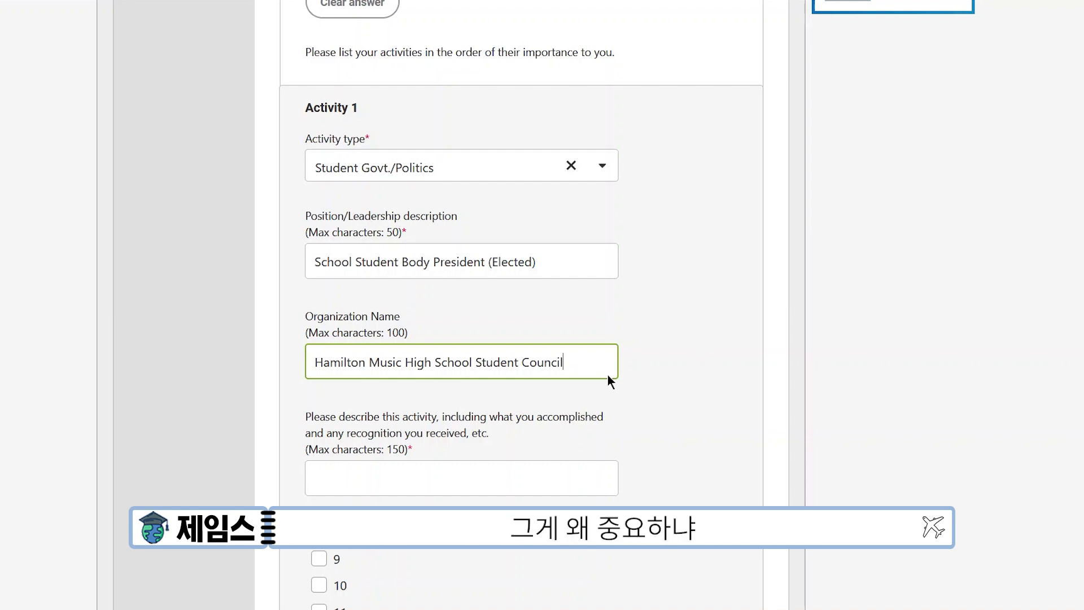
Begin the Activity 1 description with the text "Contributed to school culture; held meetings".
{"action": "scroll", "coordinate": [606, 391], "scroll_direction": "down", "scroll_amount": 6}
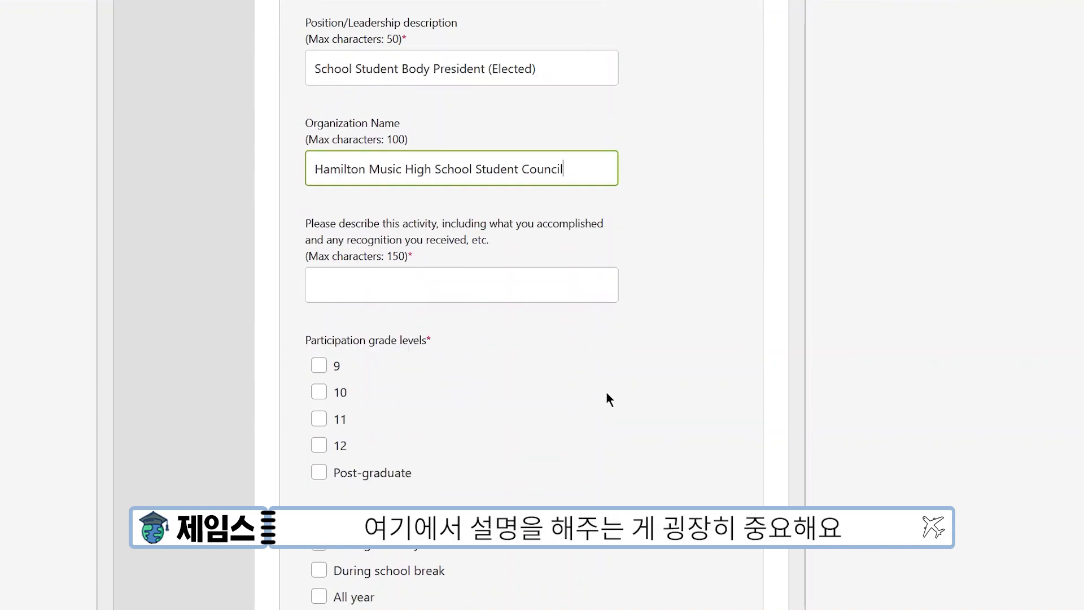
{"action": "scroll", "coordinate": [409, 322], "scroll_direction": "up", "scroll_amount": 6}
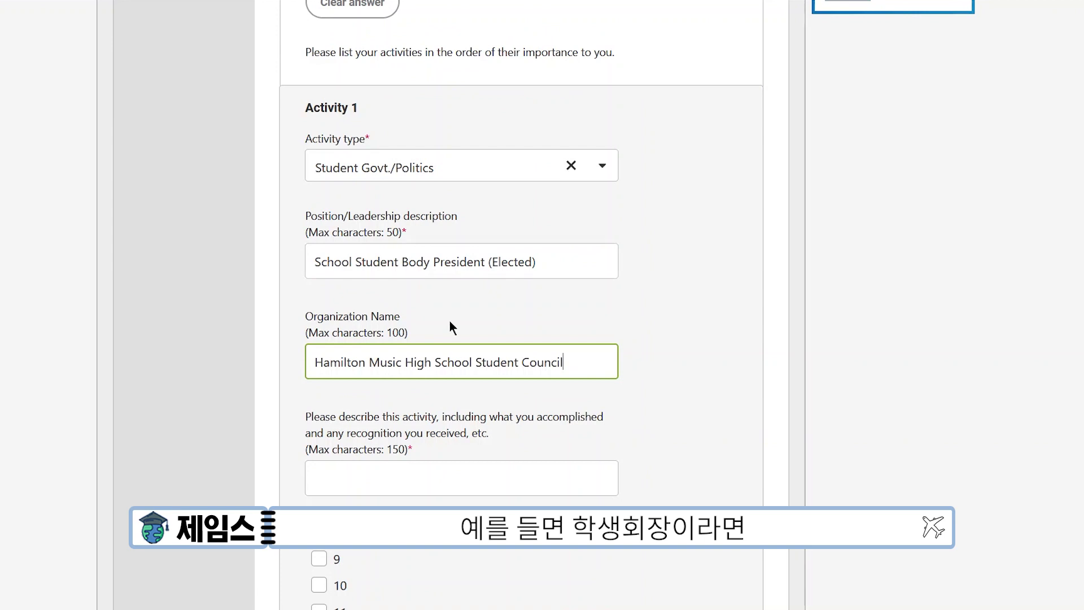
{"action": "left_click", "coordinate": [386, 478]}
{"action": "type", "text": "C"}
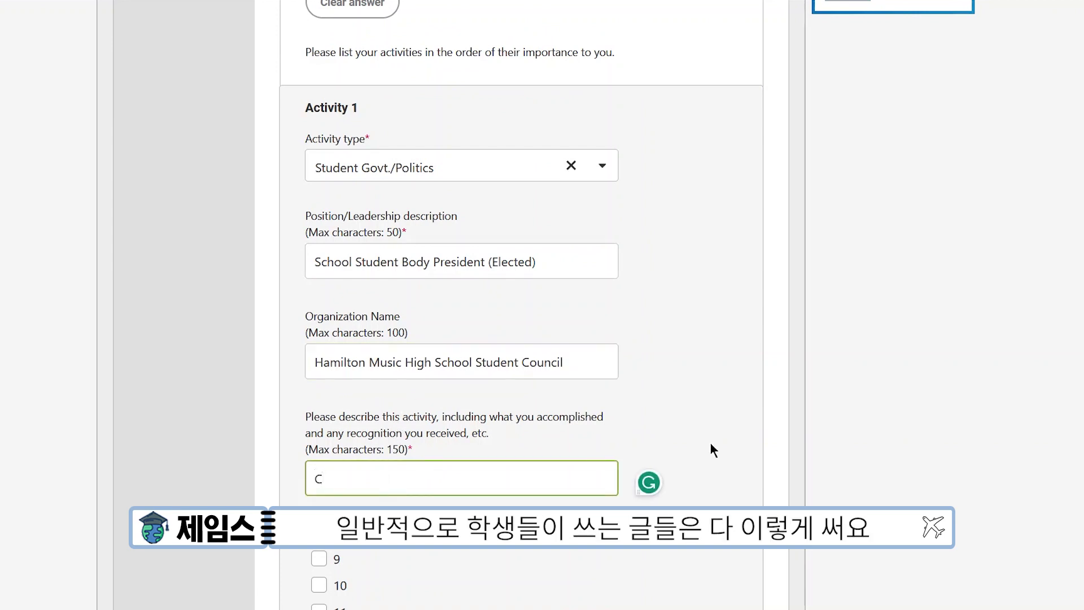
{"action": "type", "text": "pm"}
{"action": "key", "text": "BackSpace"}
{"action": "key", "text": "BackSpace"}
{"action": "type", "text": "omtribu"}
{"action": "key", "text": "BackSpace"}
{"action": "key", "text": "BackSpace"}
{"action": "key", "text": "BackSpace"}
{"action": "key", "text": "BackSpace"}
{"action": "key", "text": "BackSpace"}
{"action": "key", "text": "BackSpace"}
{"action": "type", "text": "ntributed to sch"}
{"action": "type", "text": "ool culture; "}
{"action": "type", "text": "held meetings, "}
{"action": "type", "text": "an"}
{"action": "key", "text": "BackSpace"}
{"action": "key", "text": "BackSpace"}
{"action": "key", "text": "BackSpace"}
{"action": "key", "text": "BackSpace"}
Extend the activity description with "; served as a liaison between the faculty and student body".
{"action": "type", "text": "; served as "}
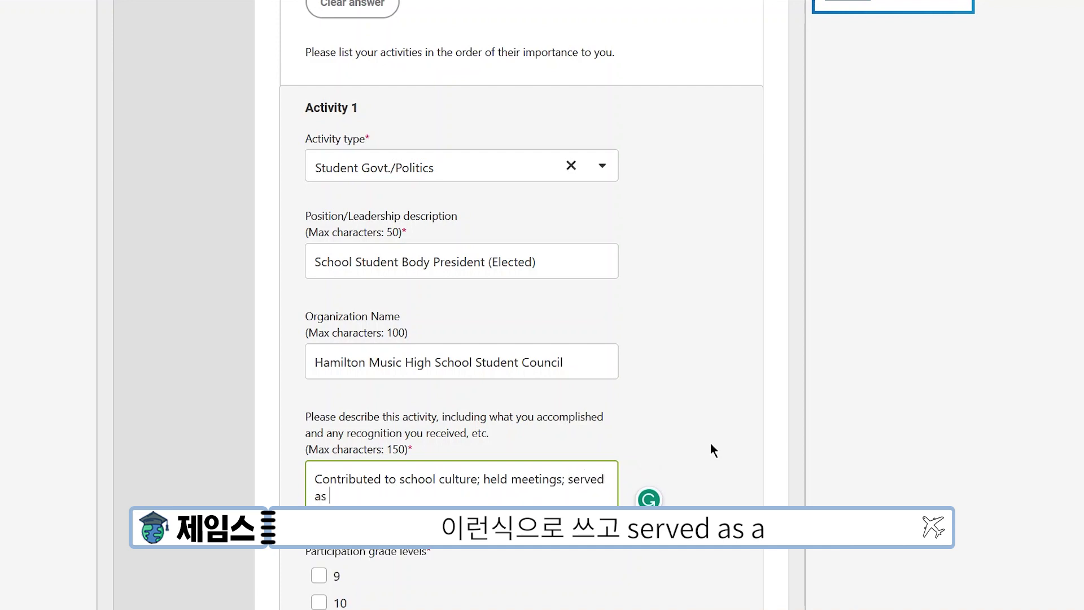
{"action": "type", "text": "a lis"}
{"action": "key", "text": "BackSpace"}
{"action": "type", "text": "aison between the faculty"}
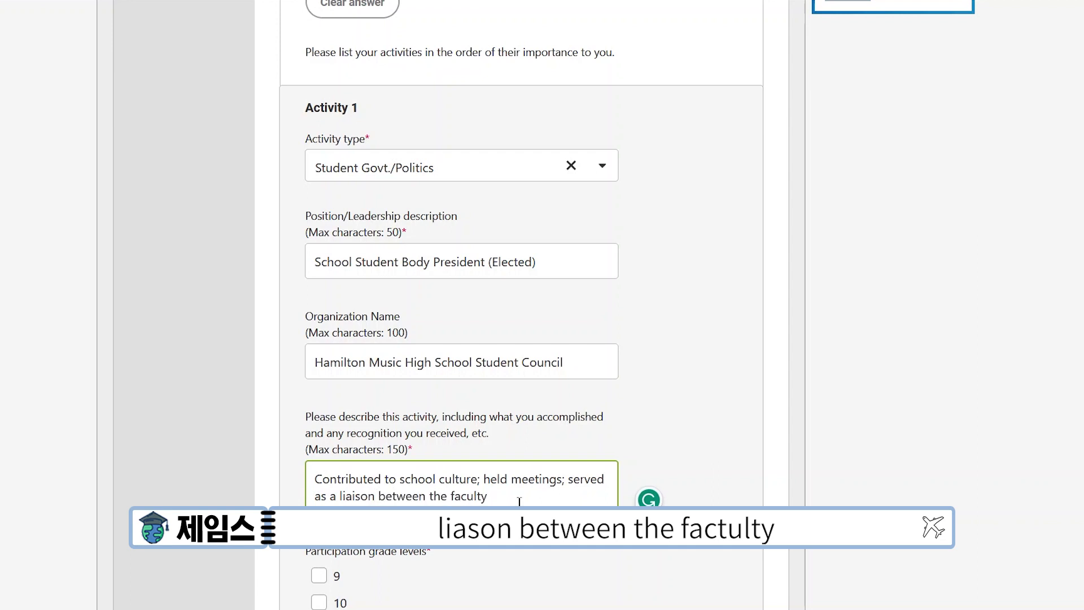
{"action": "type", "text": " and student body"}
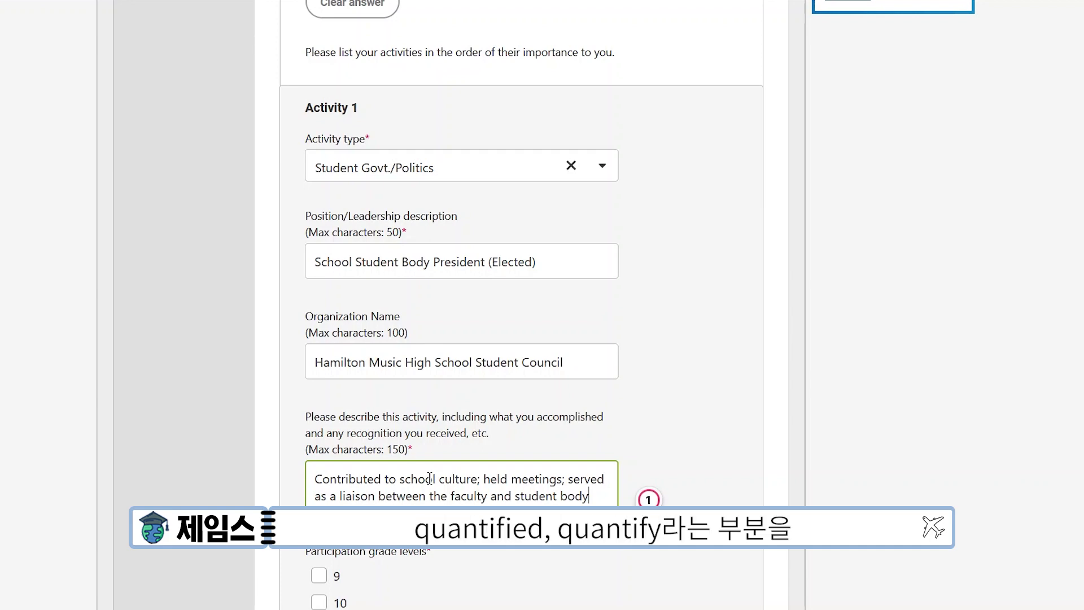
Select grades 11 and 12 as the participation grade levels for Activity 1.
{"action": "scroll", "coordinate": [422, 472], "scroll_direction": "down", "scroll_amount": 5}
{"action": "left_click", "coordinate": [317, 275]}
{"action": "left_click", "coordinate": [317, 282]}
{"action": "scroll", "coordinate": [497, 348], "scroll_direction": "up", "scroll_amount": 5}
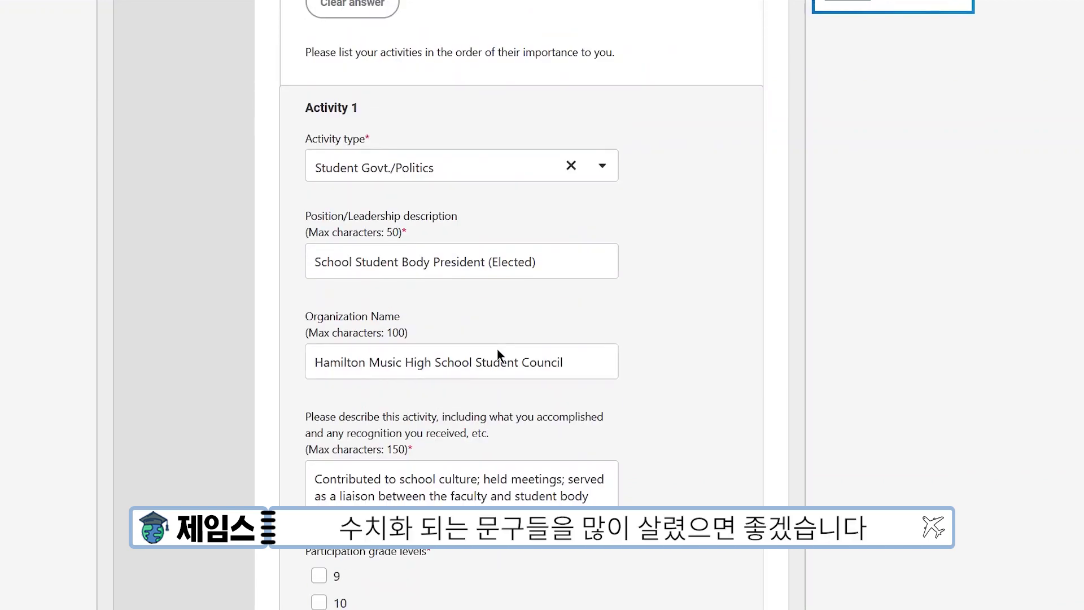
Replace the activity description with "Organized the school's first-ever Prom and fundraising event for the at-risk youths in our inner city district".
{"action": "left_click", "coordinate": [423, 475]}
{"action": "key", "text": "ctrl+a"}
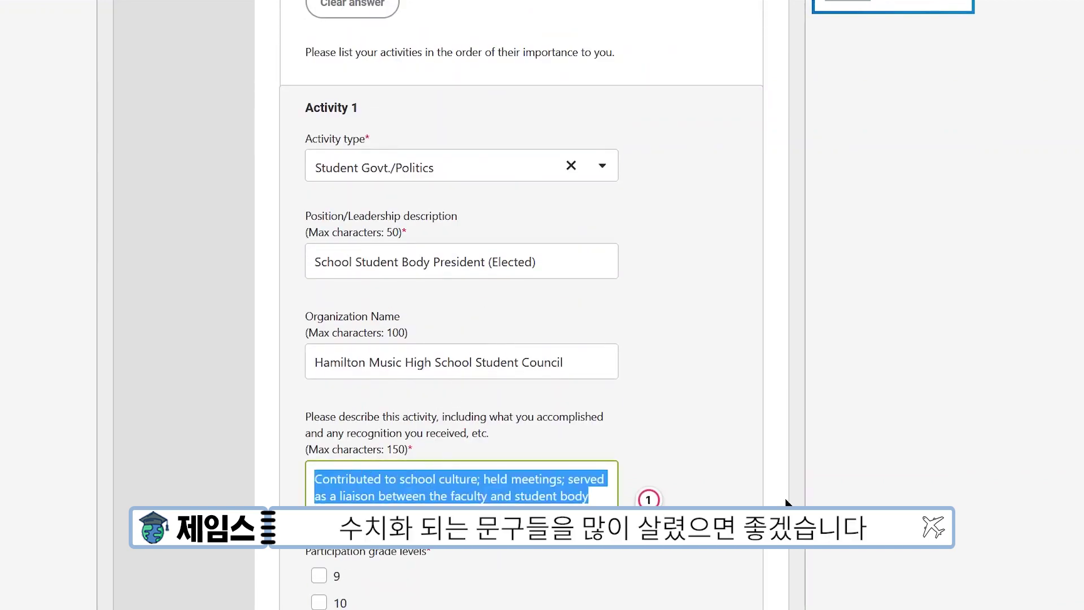
{"action": "type", "text": "Organized the f"}
{"action": "key", "text": "BackSpace"}
{"action": "type", "text": "school's first-ever"}
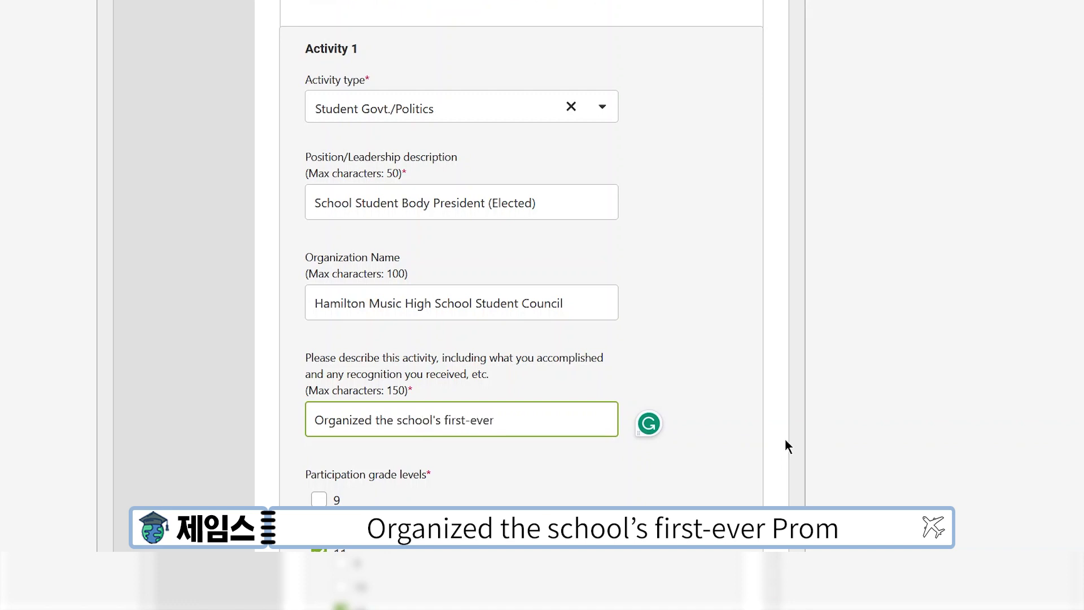
{"action": "type", "text": " Prom and fun"}
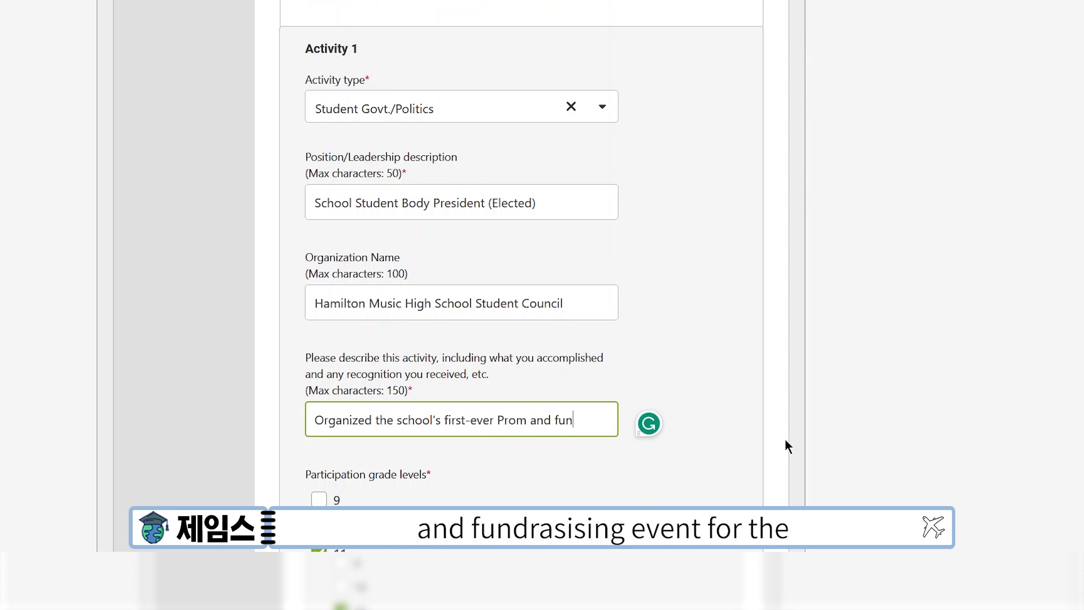
{"action": "type", "text": "daraising event for t"}
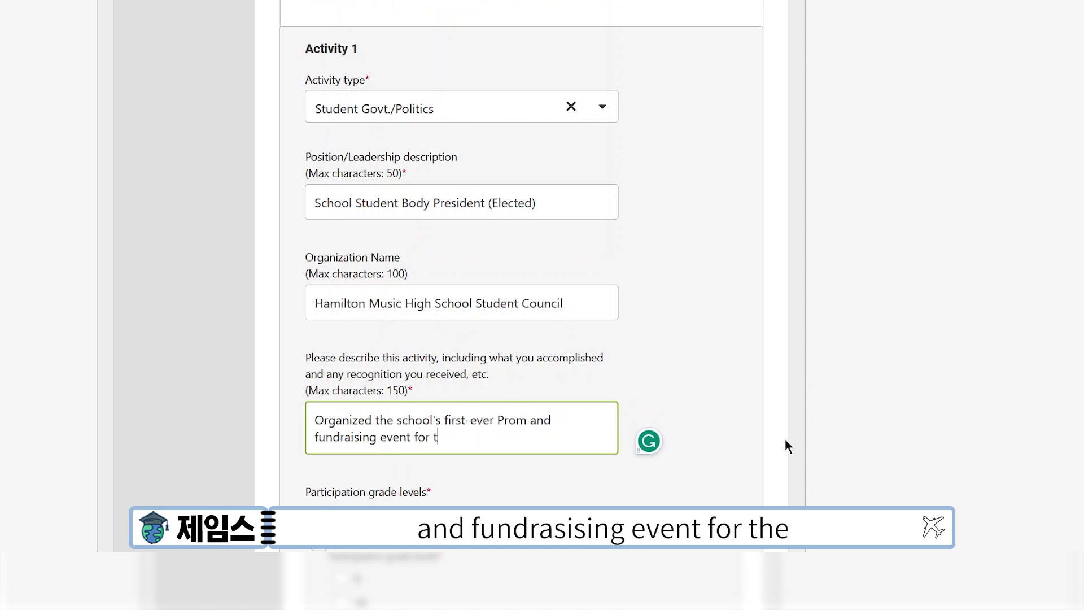
{"action": "type", "text": "he at-ri"}
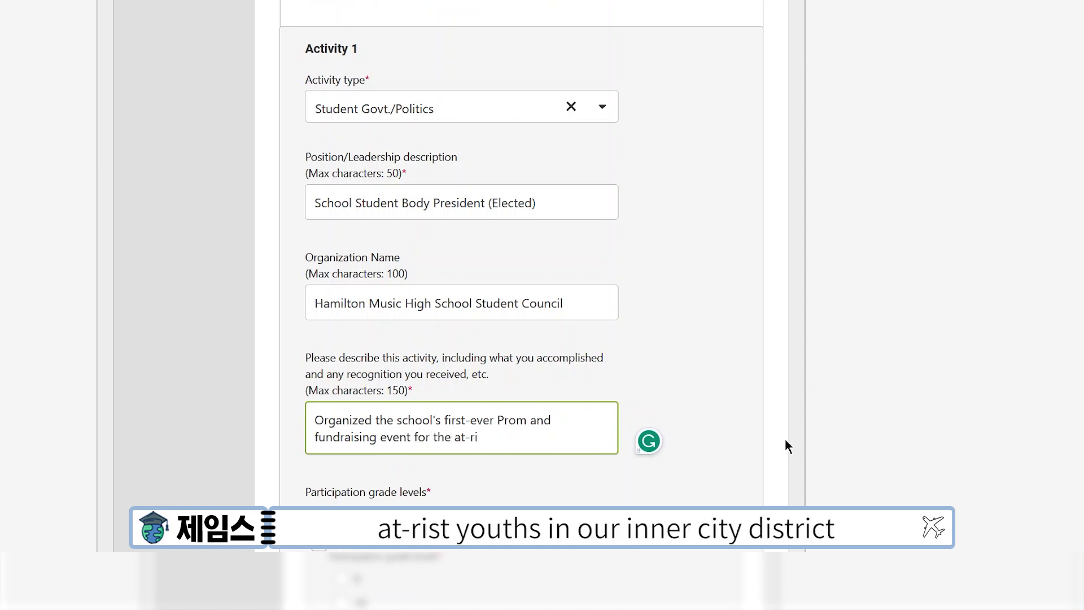
{"action": "type", "text": "sk youths in our inner city district"}
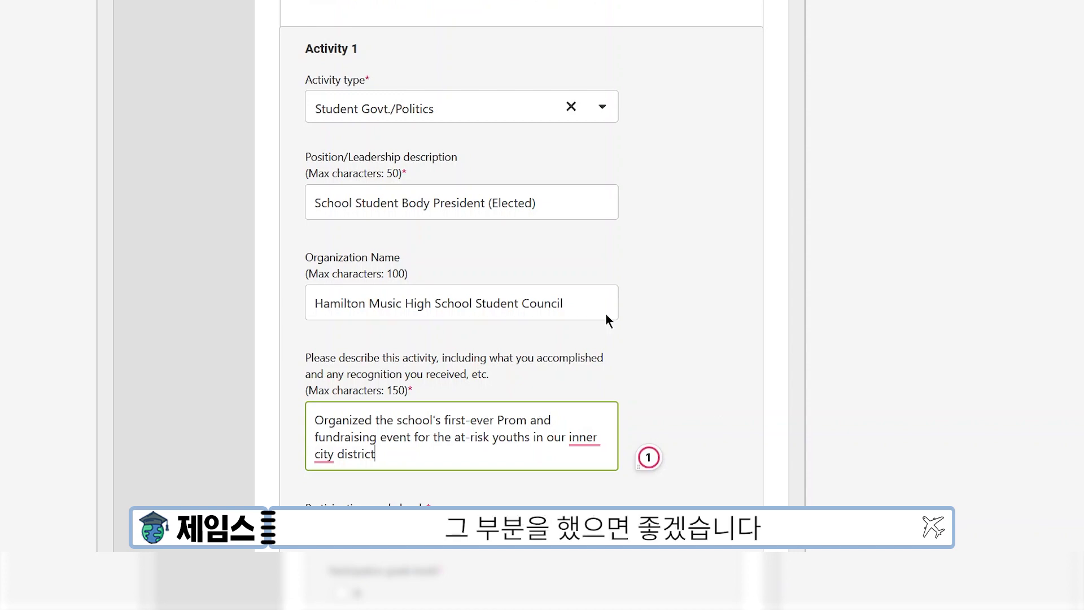
Set the timing of participation to During school year and the hours spent per week to 3.
{"action": "scroll", "coordinate": [574, 346], "scroll_direction": "down", "scroll_amount": 5}
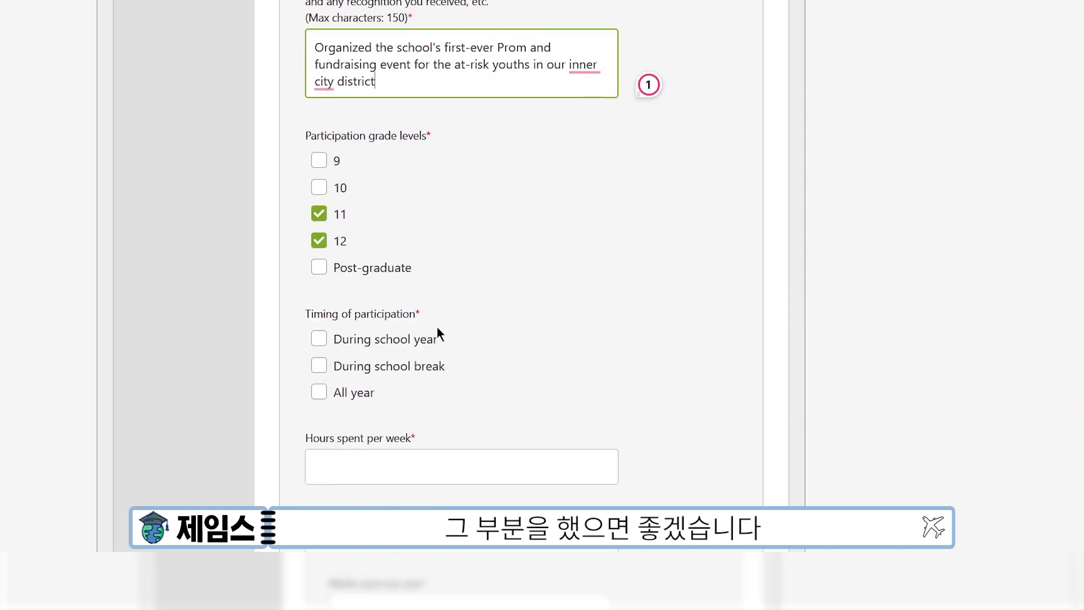
{"action": "left_click", "coordinate": [319, 339]}
{"action": "scroll", "coordinate": [588, 338], "scroll_direction": "down", "scroll_amount": 5}
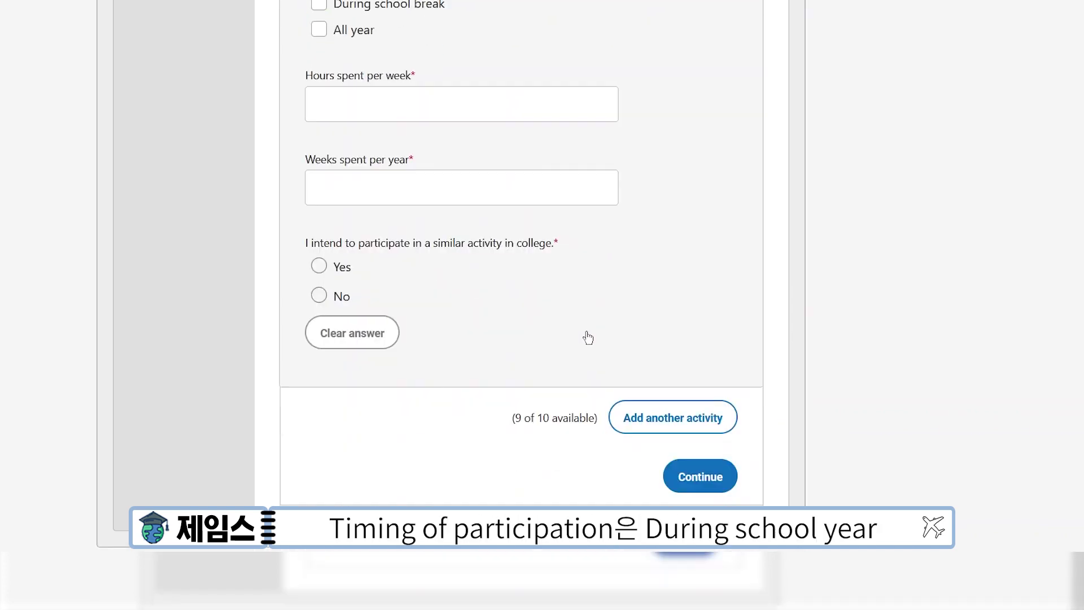
{"action": "left_click", "coordinate": [430, 96]}
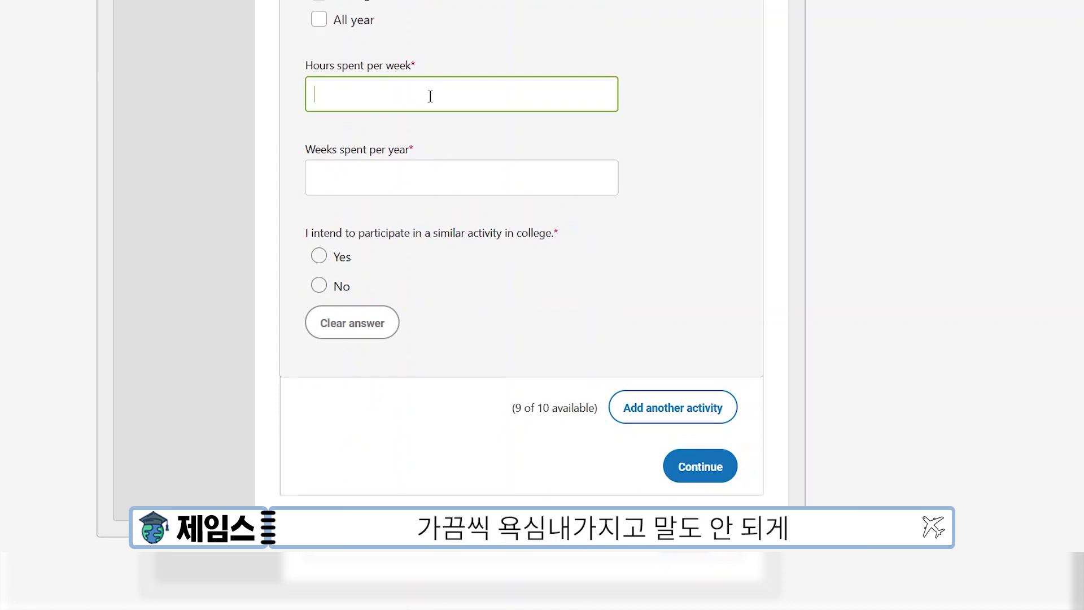
{"action": "type", "text": "10"}
{"action": "key", "text": "BackSpace"}
{"action": "type", "text": "15"}
{"action": "key", "text": "BackSpace"}
{"action": "key", "text": "BackSpace"}
{"action": "type", "text": "5"}
{"action": "key", "text": "ctrl+a"}
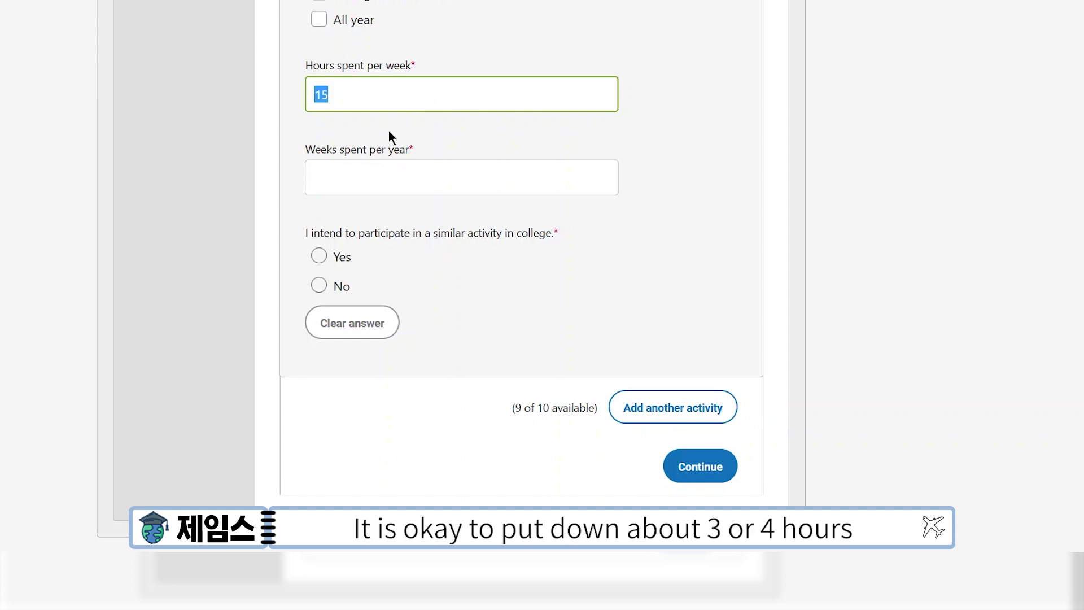
{"action": "type", "text": "3"}
Enter 37 weeks spent per year and answer Yes to participating in a similar activity in college.
{"action": "left_click", "coordinate": [609, 184]}
{"action": "type", "text": "37"}
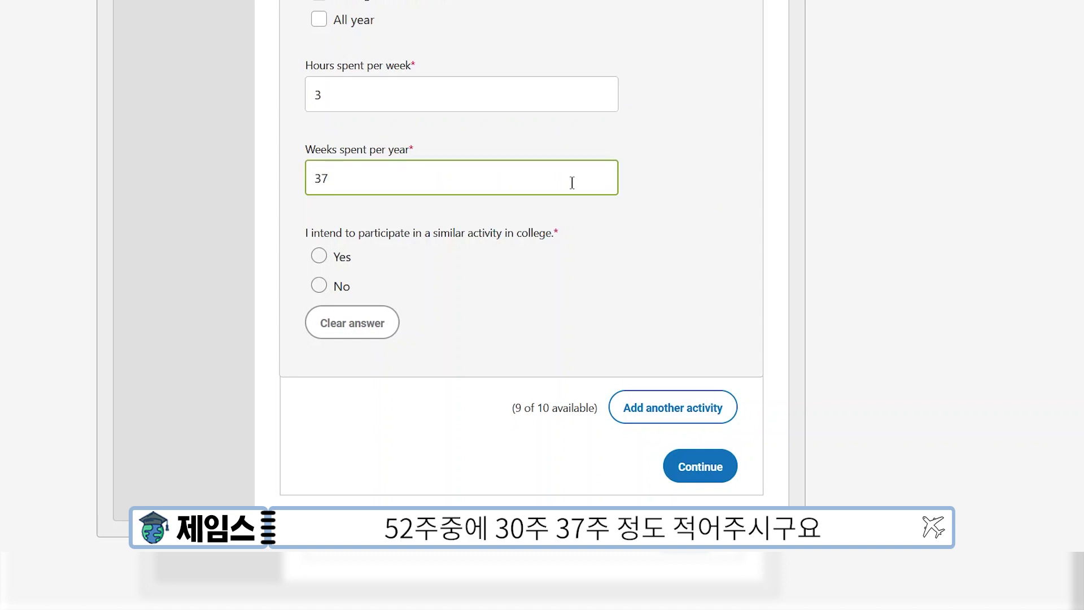
{"action": "left_click", "coordinate": [314, 258]}
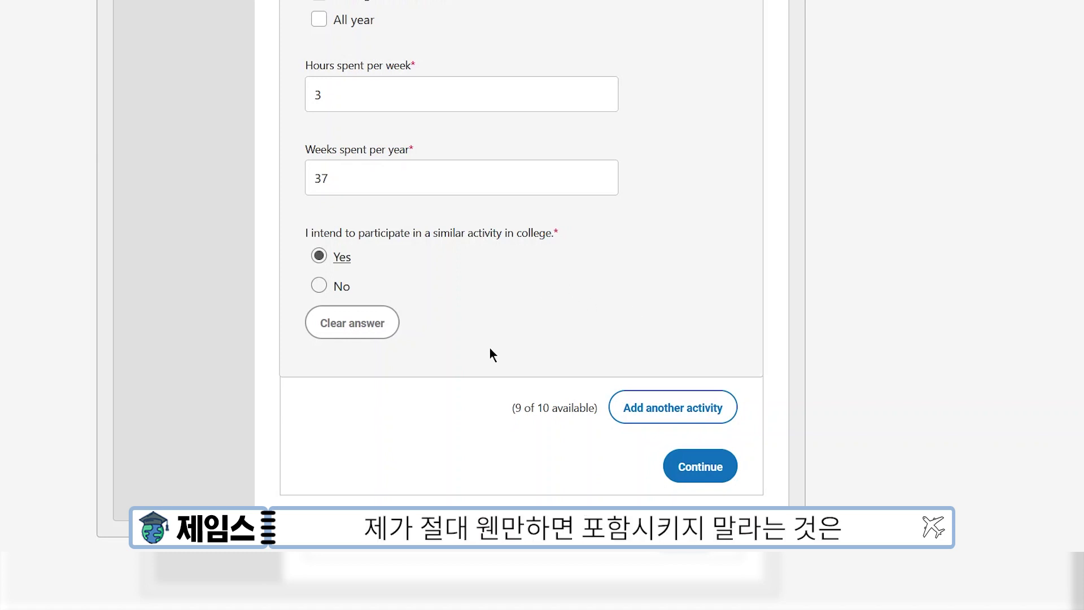
Change the participation grade levels of Activity 1 to grade 9 only.
{"action": "scroll", "coordinate": [490, 348], "scroll_direction": "up", "scroll_amount": 10}
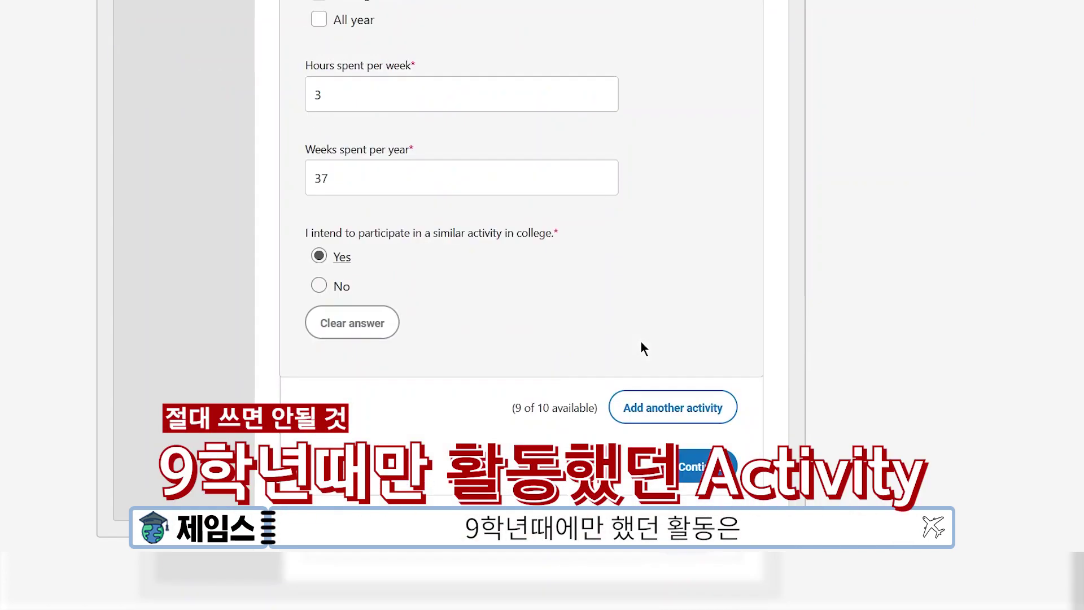
{"action": "scroll", "coordinate": [642, 346], "scroll_direction": "up", "scroll_amount": 6}
{"action": "left_click", "coordinate": [333, 215]}
{"action": "left_click", "coordinate": [322, 244]}
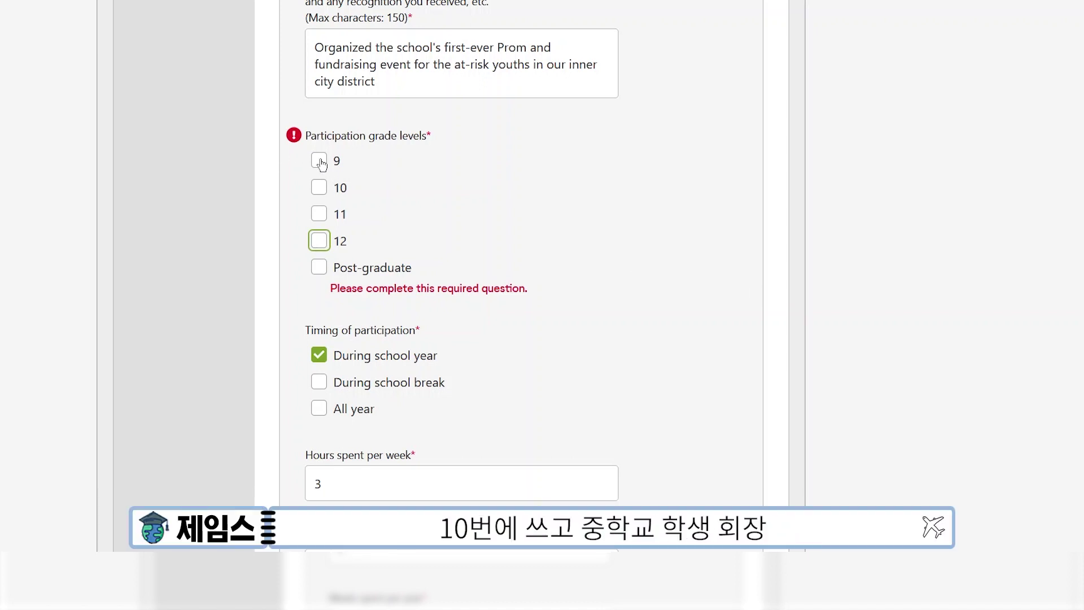
{"action": "left_click", "coordinate": [319, 162]}
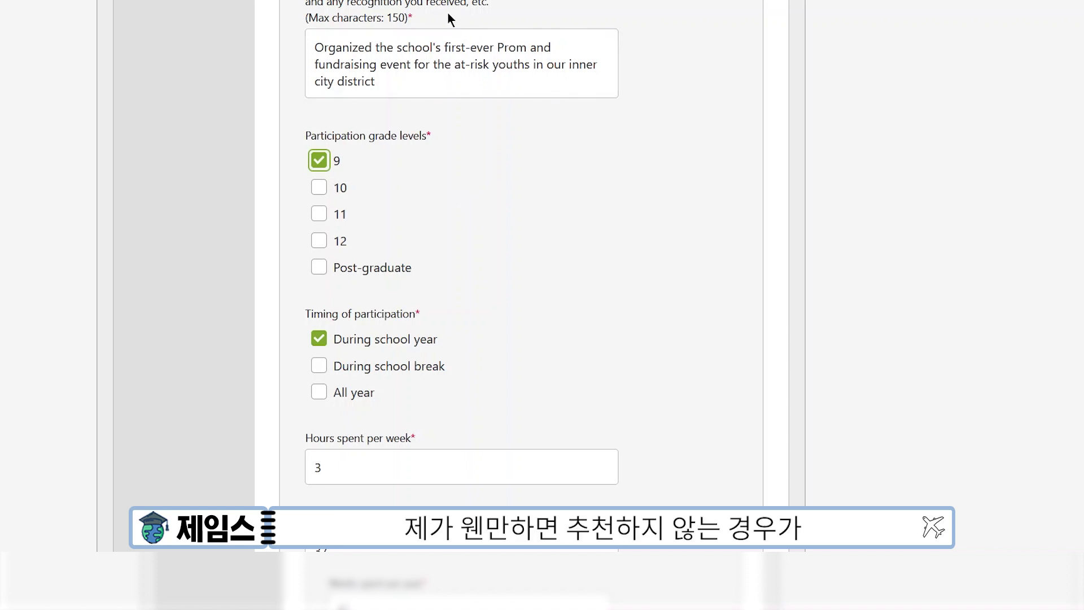
Change the participation grade level from 9 to 11 and the timing of participation to During school break.
{"action": "scroll", "coordinate": [758, 309], "scroll_direction": "up", "scroll_amount": 6}
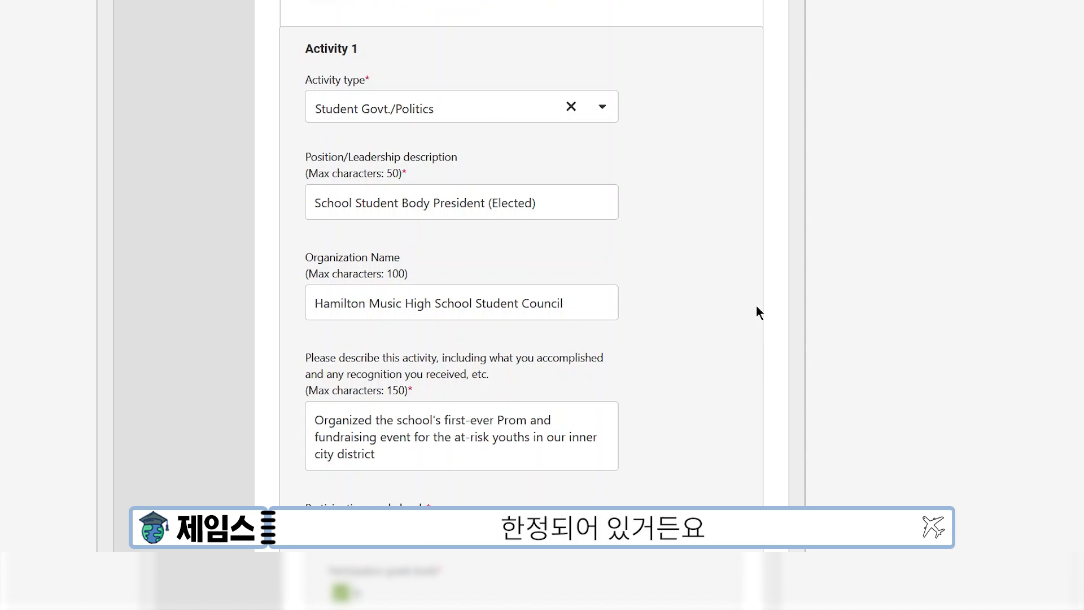
{"action": "scroll", "coordinate": [686, 327], "scroll_direction": "down", "scroll_amount": 2}
{"action": "scroll", "coordinate": [687, 326], "scroll_direction": "up", "scroll_amount": 2}
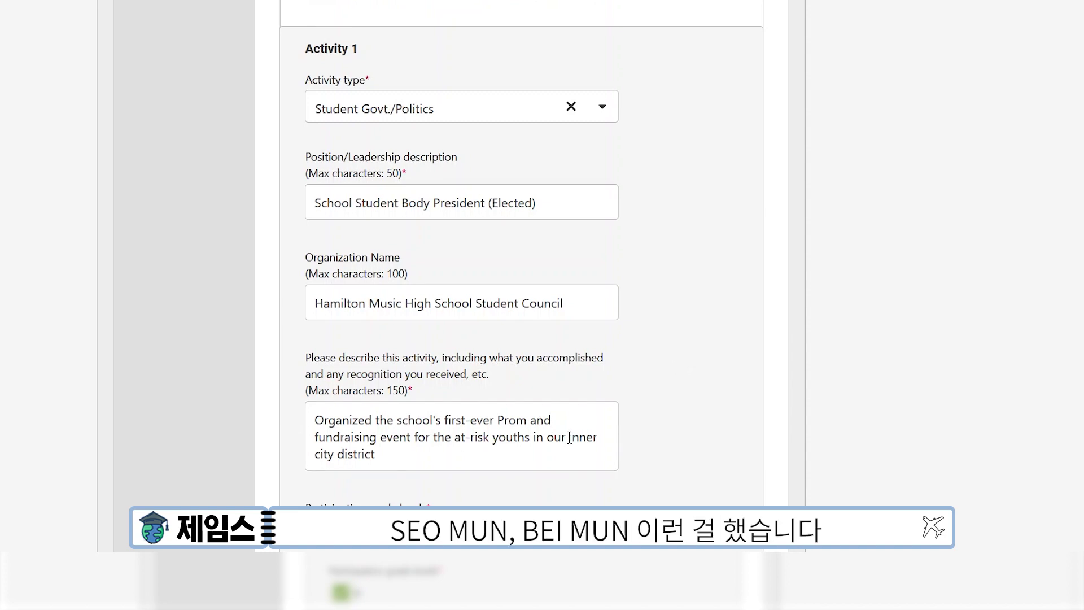
{"action": "scroll", "coordinate": [570, 436], "scroll_direction": "down", "scroll_amount": 6}
{"action": "left_click", "coordinate": [320, 162]}
{"action": "left_click", "coordinate": [319, 214]}
{"action": "left_click", "coordinate": [588, 339]}
{"action": "left_click", "coordinate": [588, 367]}
{"action": "scroll", "coordinate": [586, 368], "scroll_direction": "down", "scroll_amount": 6}
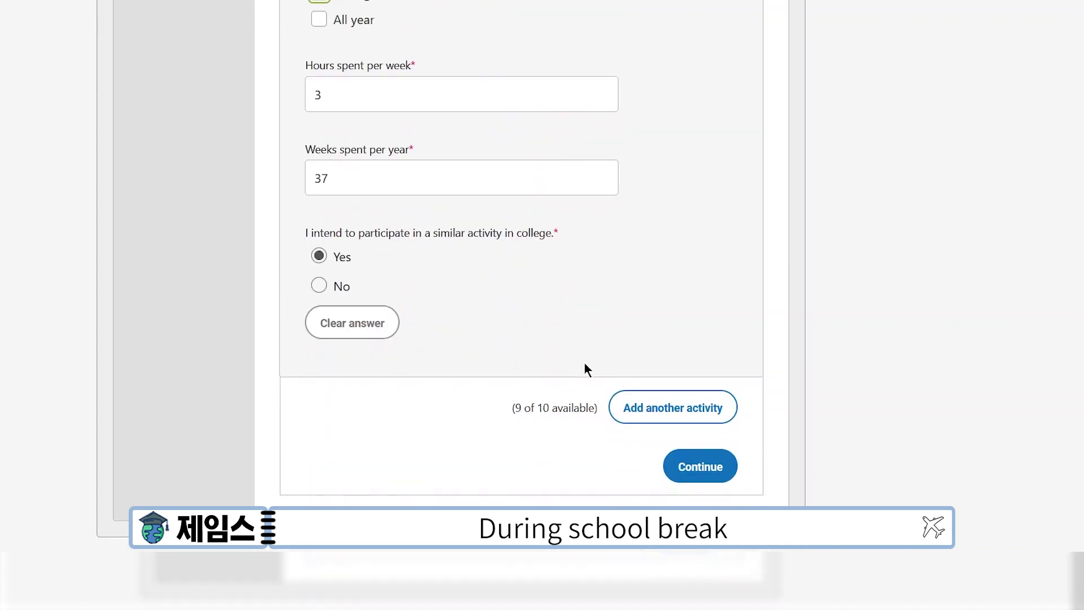
Set Activity 1's hours spent per week to 15 and weeks spent per year to 2.
{"action": "double_click", "coordinate": [367, 108]}
{"action": "type", "text": "15"}
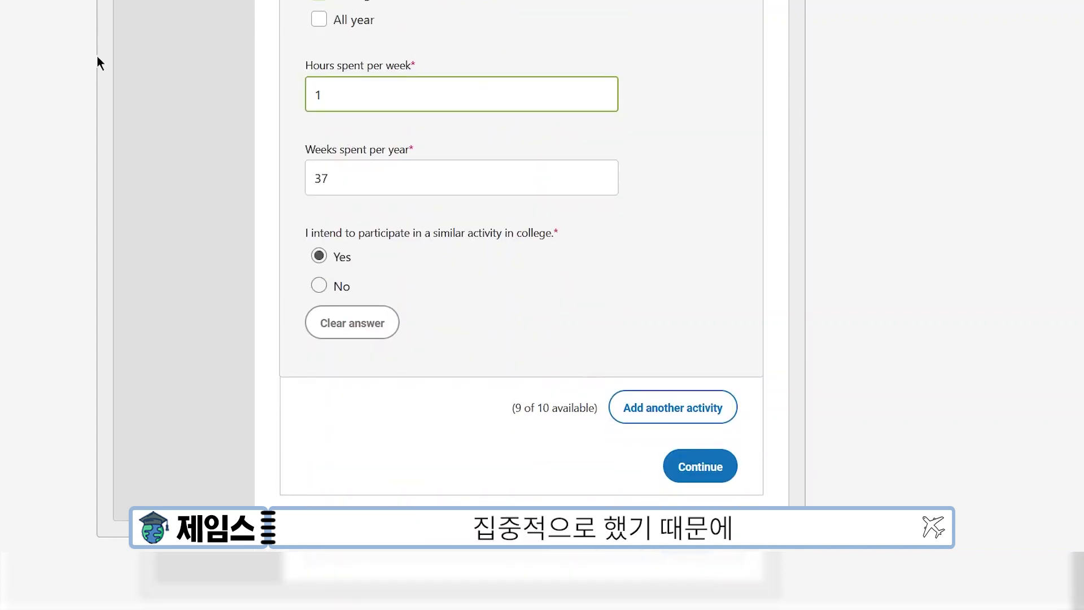
{"action": "double_click", "coordinate": [372, 169]}
{"action": "type", "text": "2"}
Review the Activity 1 entry, including its description, participation grade levels, timing, hours per week and weeks per year.
{"action": "scroll", "coordinate": [713, 382], "scroll_direction": "up", "scroll_amount": 5}
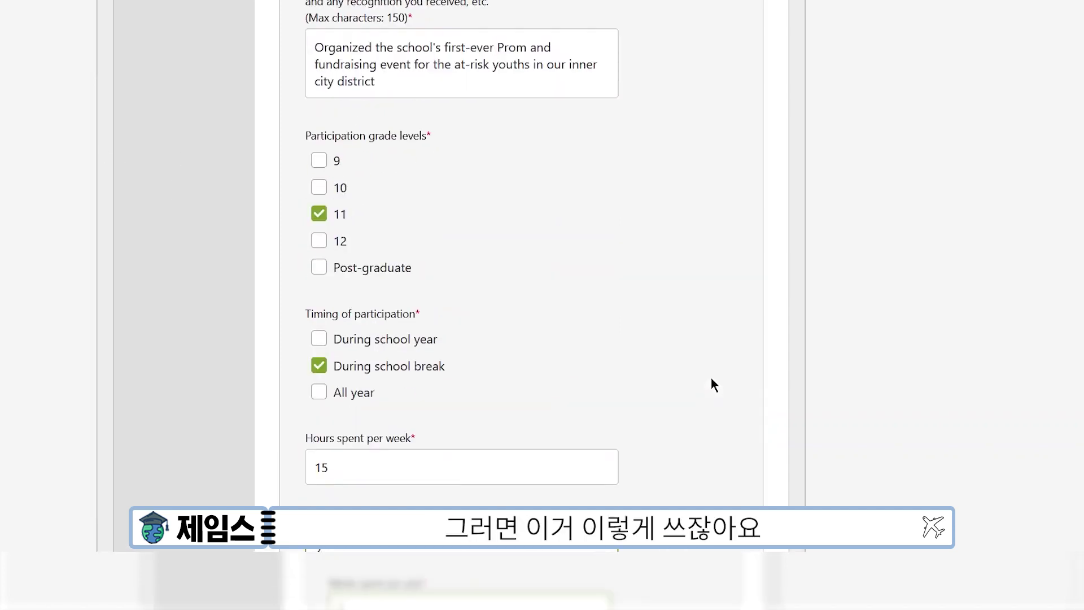
{"action": "scroll", "coordinate": [722, 349], "scroll_direction": "down", "scroll_amount": 5}
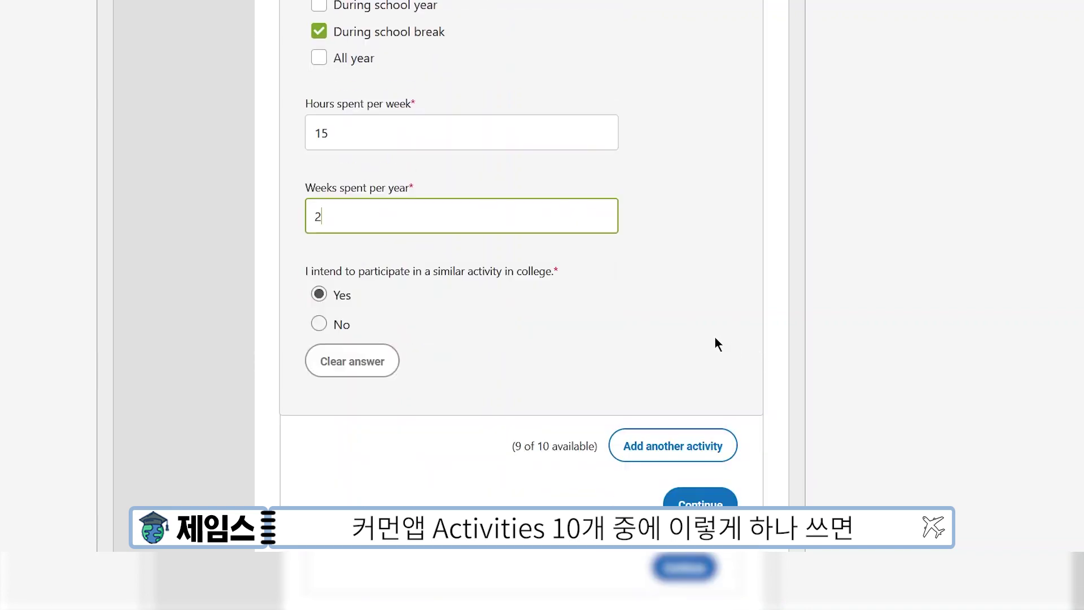
{"action": "scroll", "coordinate": [715, 337], "scroll_direction": "down", "scroll_amount": 1}
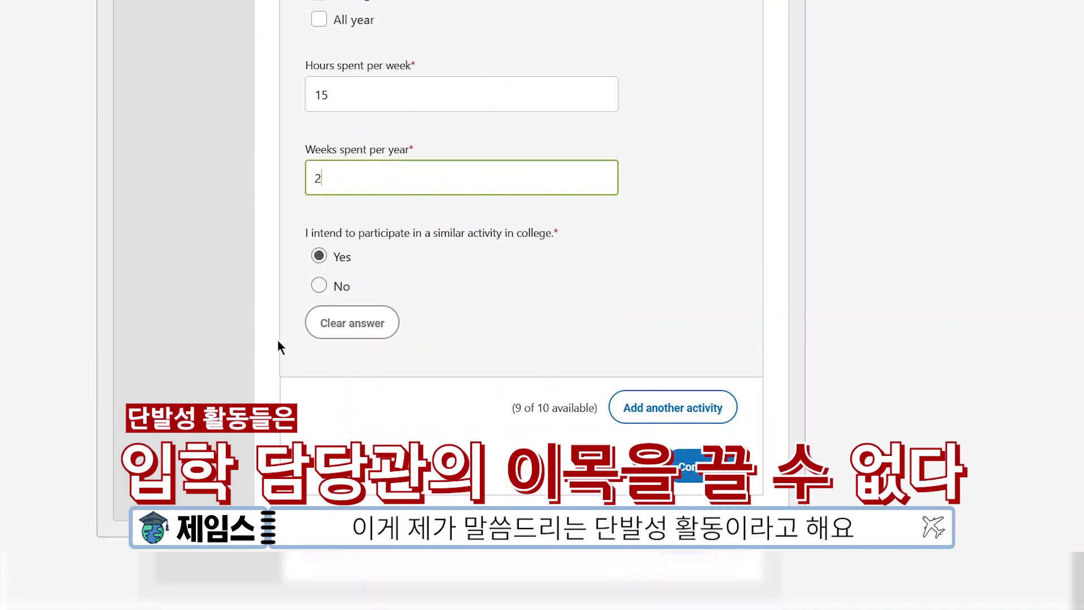
{"action": "scroll", "coordinate": [612, 303], "scroll_direction": "up", "scroll_amount": 12}
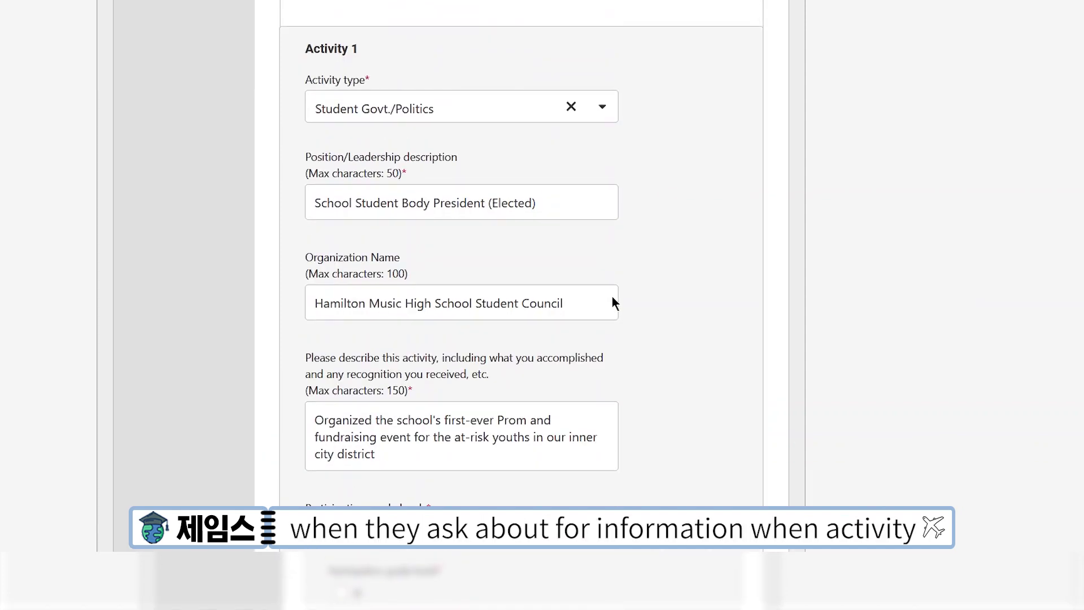
{"action": "scroll", "coordinate": [672, 313], "scroll_direction": "up", "scroll_amount": 10}
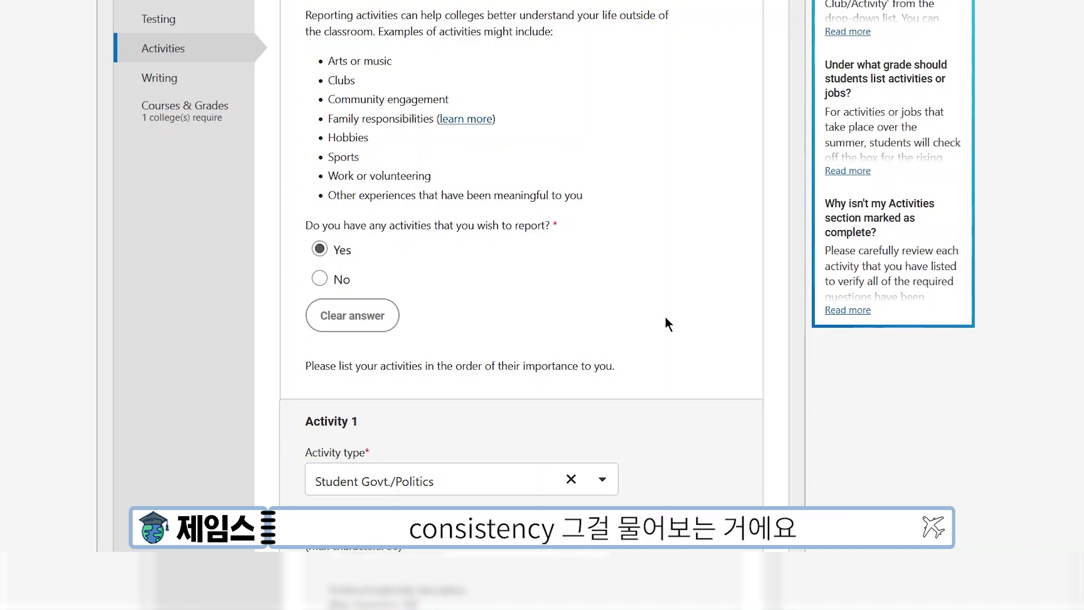
{"action": "scroll", "coordinate": [666, 318], "scroll_direction": "down", "scroll_amount": 20}
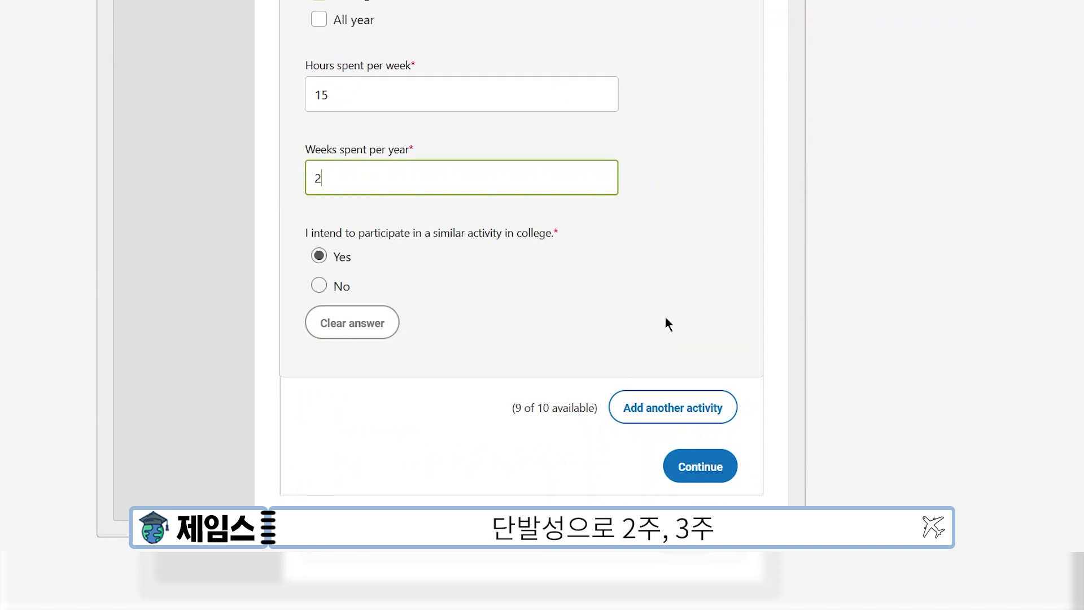
{"action": "scroll", "coordinate": [666, 317], "scroll_direction": "up", "scroll_amount": 6}
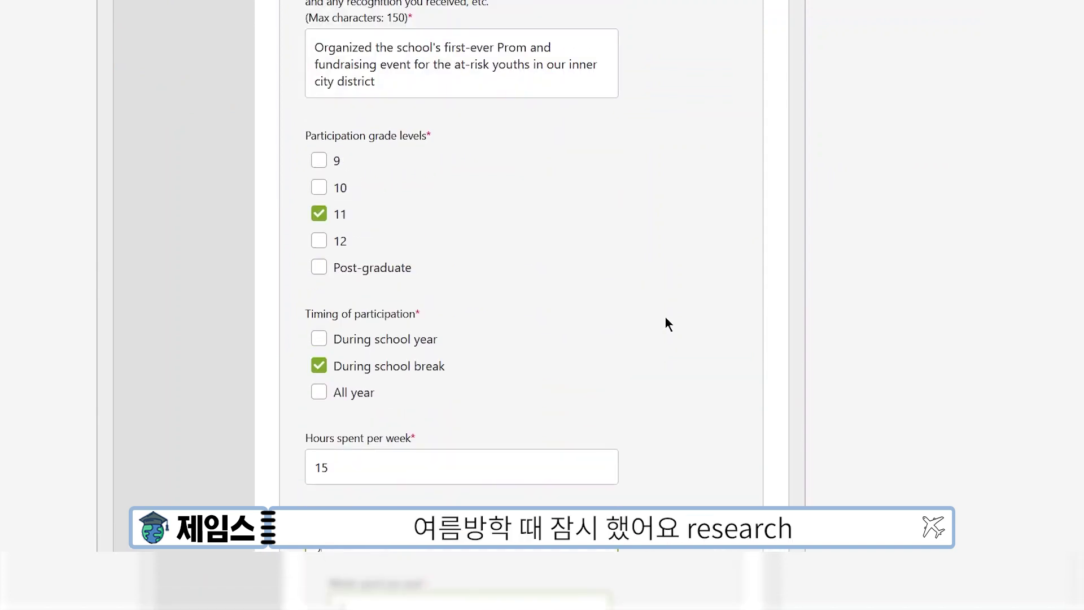